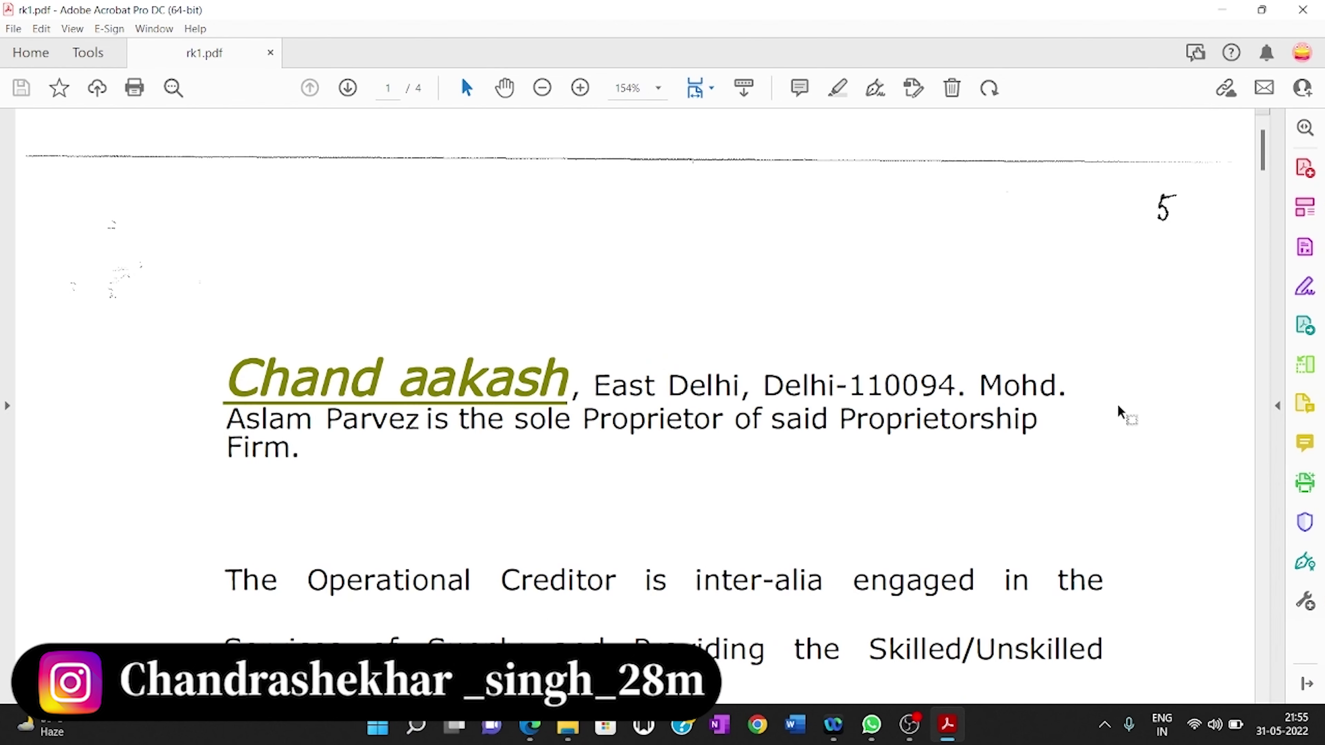
# - Expand the navigation pane with page thumbnails and bookmarks beside the document
pyautogui.click(8, 407)
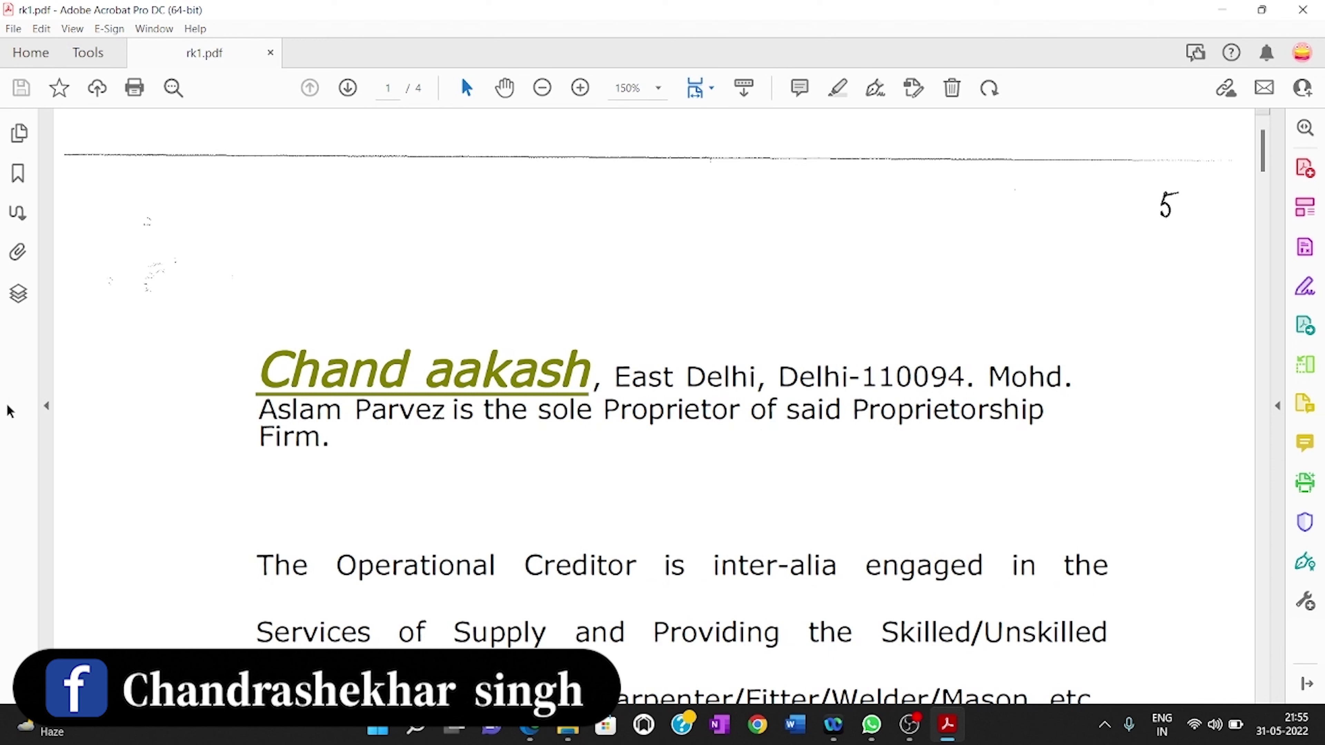
pyautogui.click(46, 407)
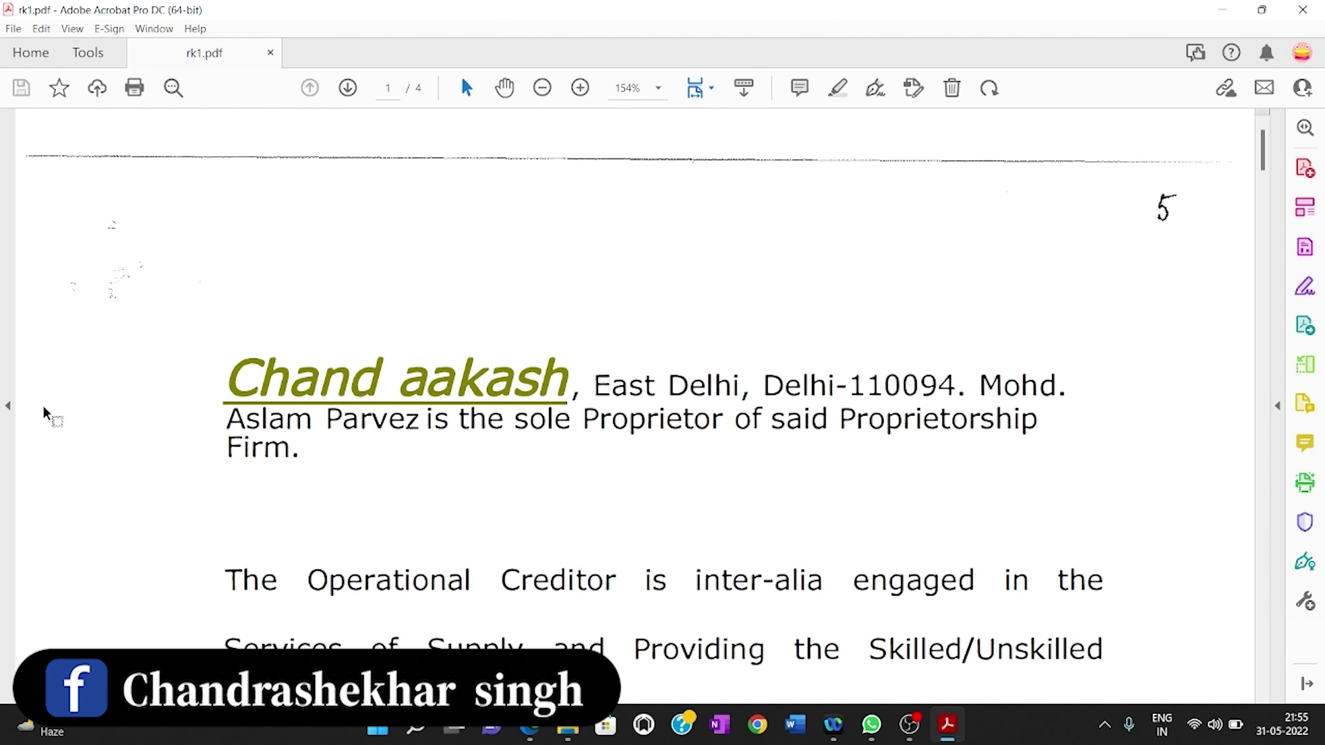
pyautogui.click(6, 407)
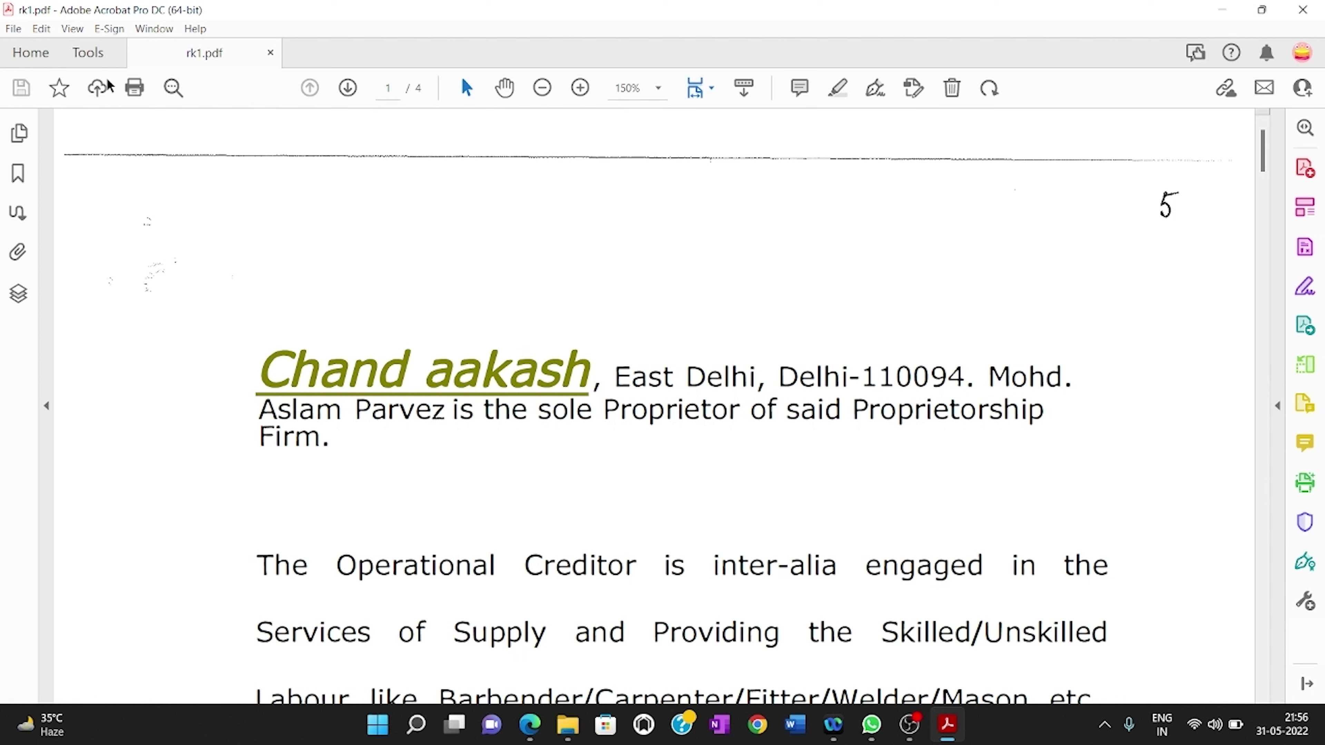
# - Add the Index tool from the full tools list to the tool shortcuts and remove it again
pyautogui.click(97, 47)
pyautogui.scroll(-3, 305, 447)
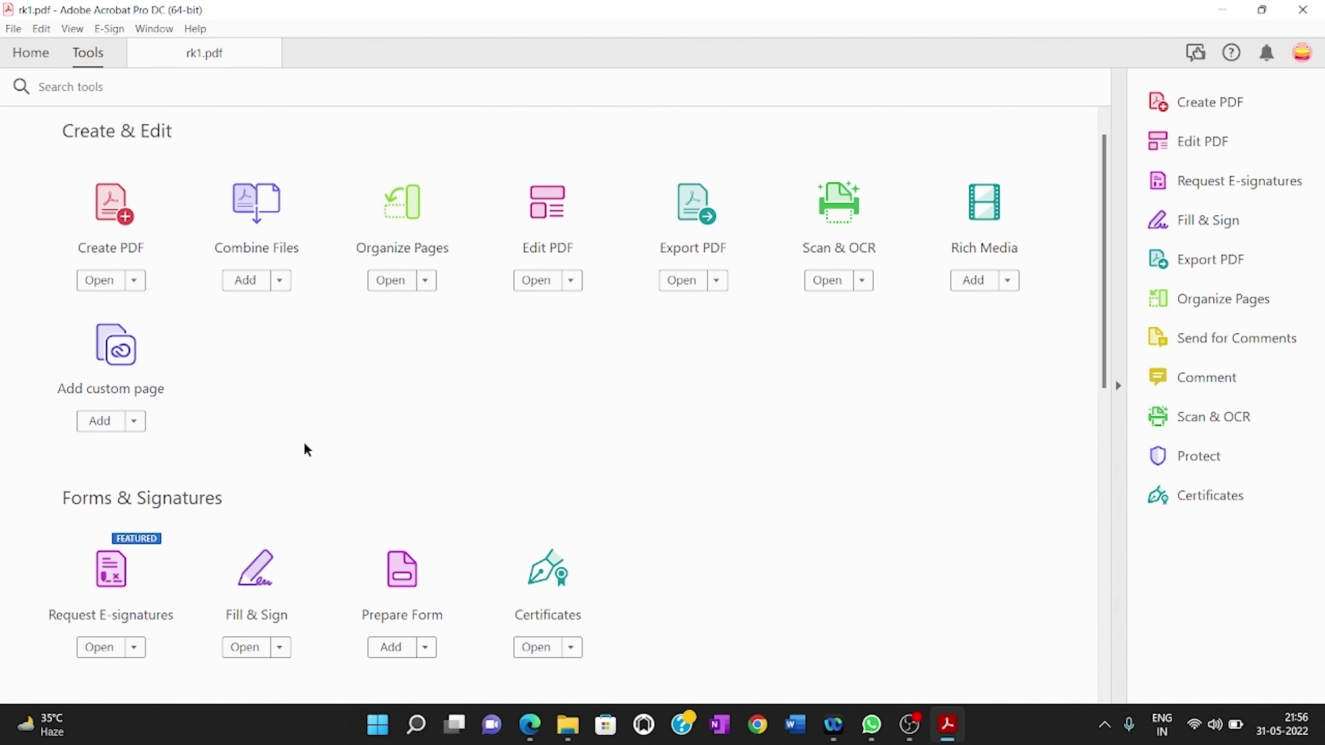
pyautogui.scroll(-6, 306, 450)
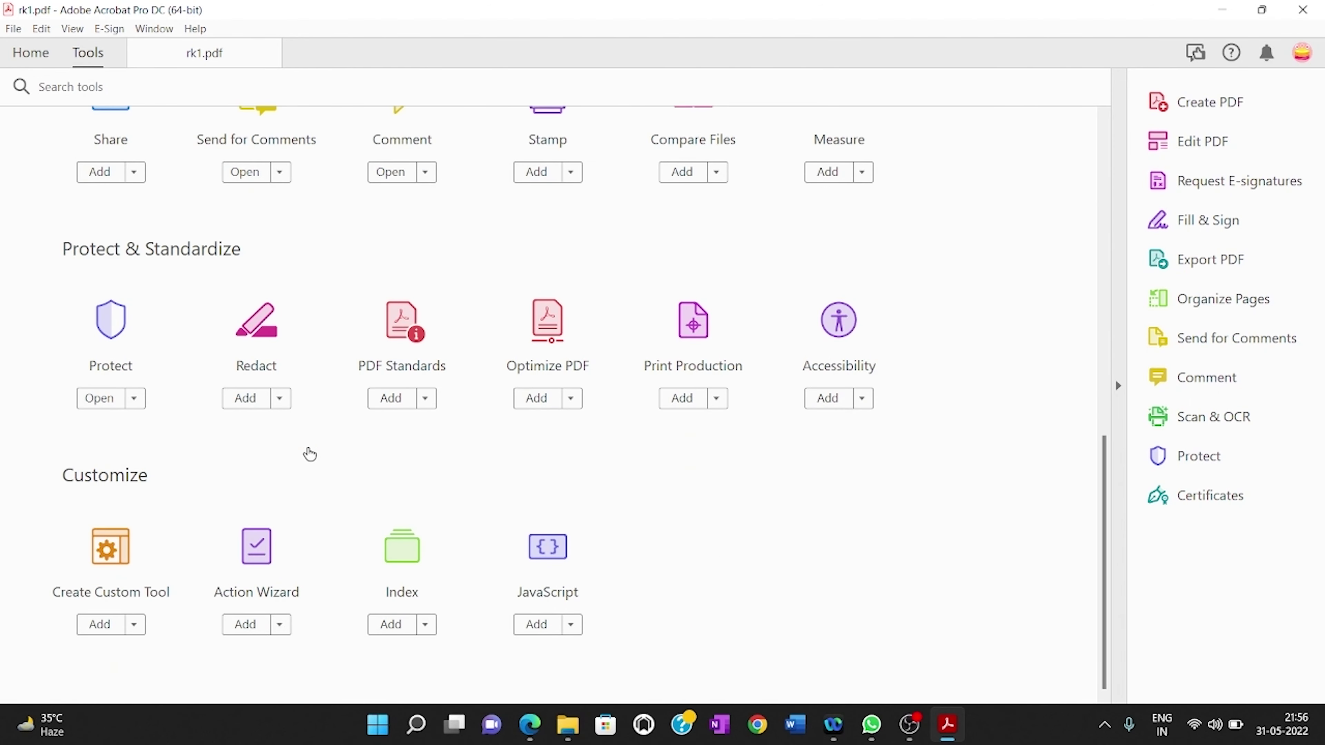
pyautogui.click(391, 625)
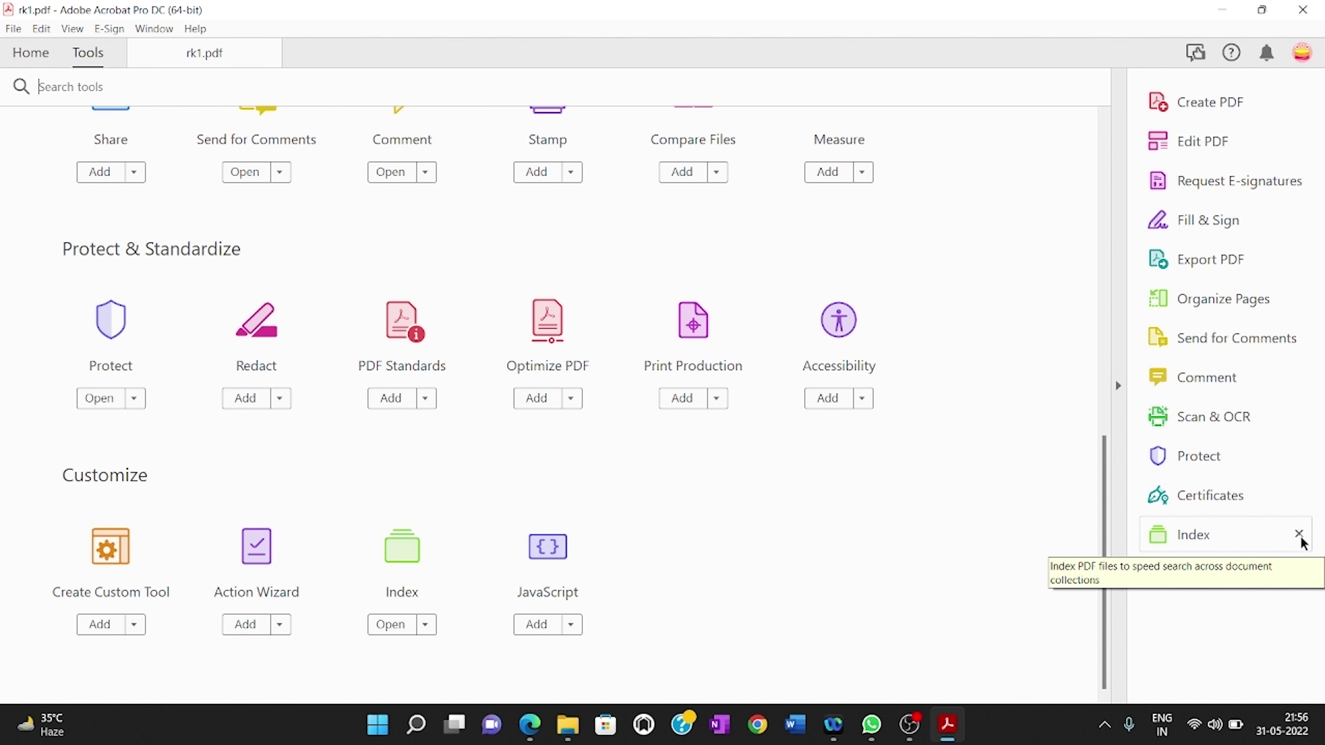
pyautogui.click(1299, 534)
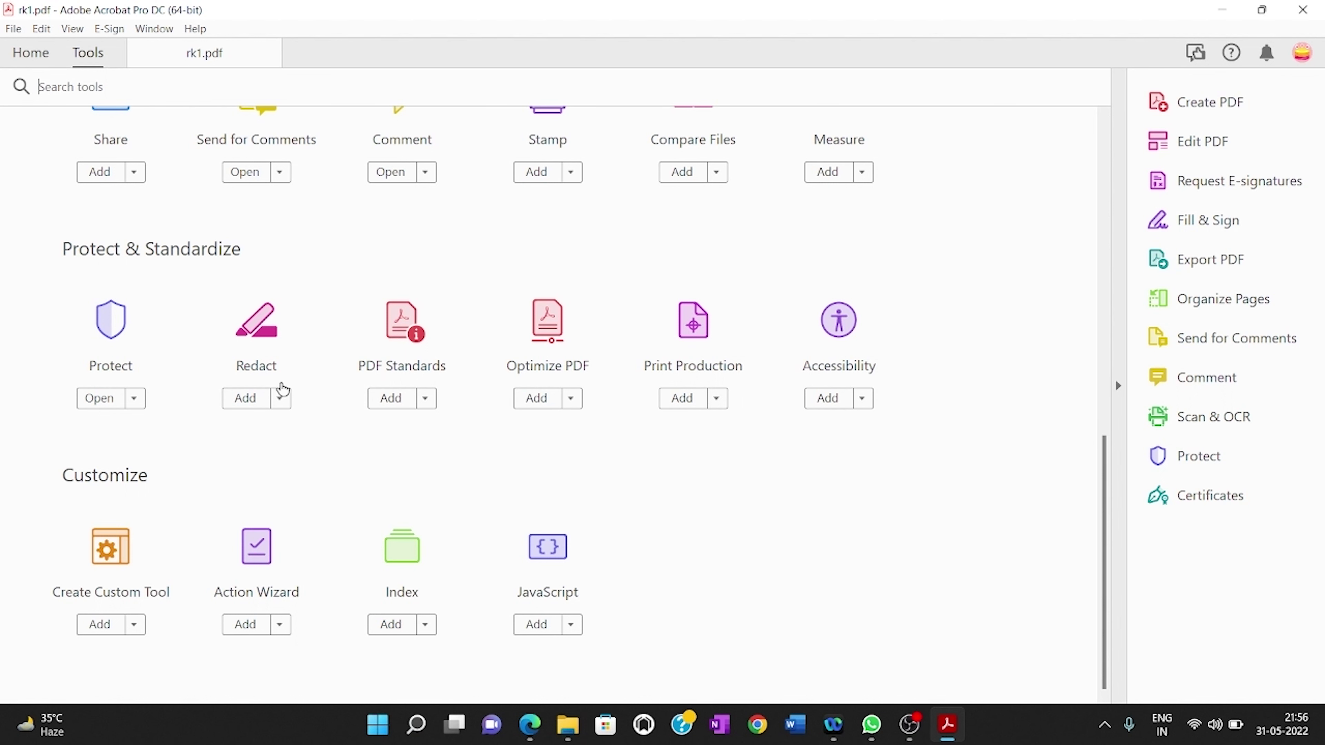
# - Add the Redact tool to the tool shortcuts and return to the rk1.pdf document
pyautogui.click(247, 399)
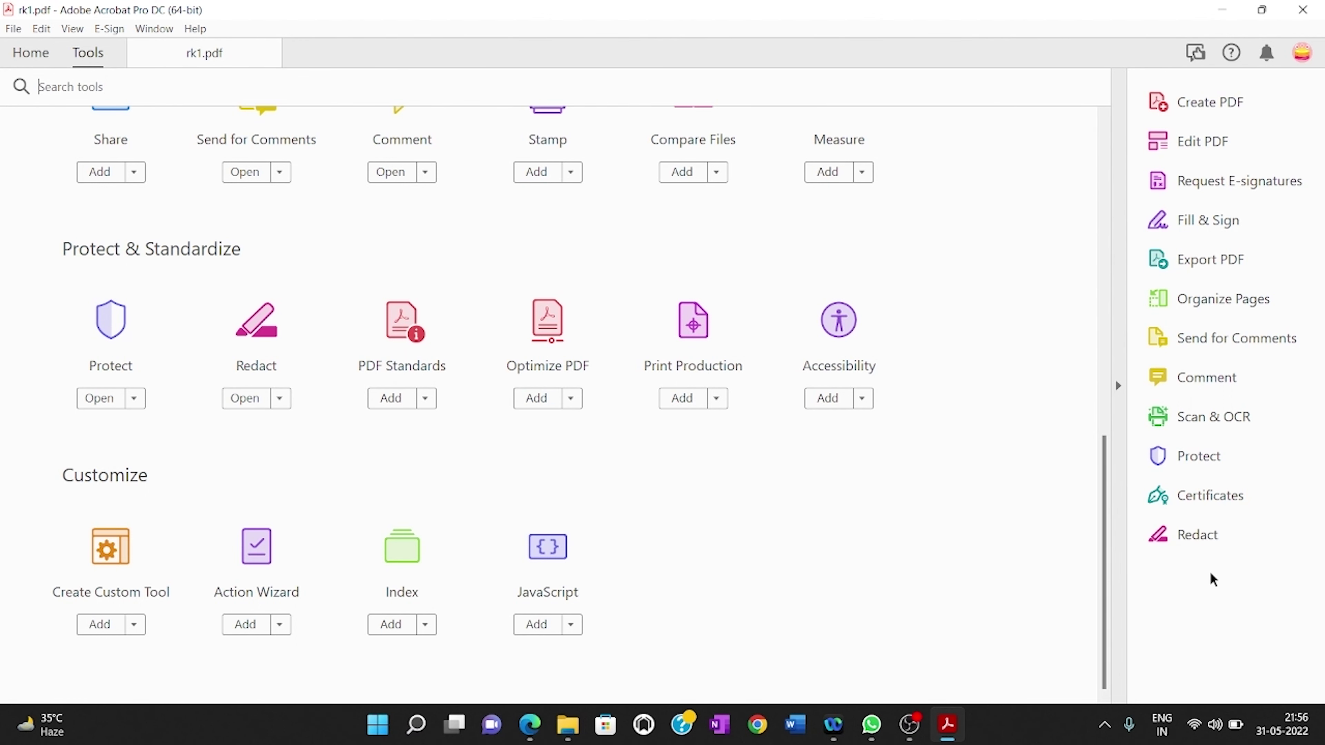
pyautogui.click(1176, 545)
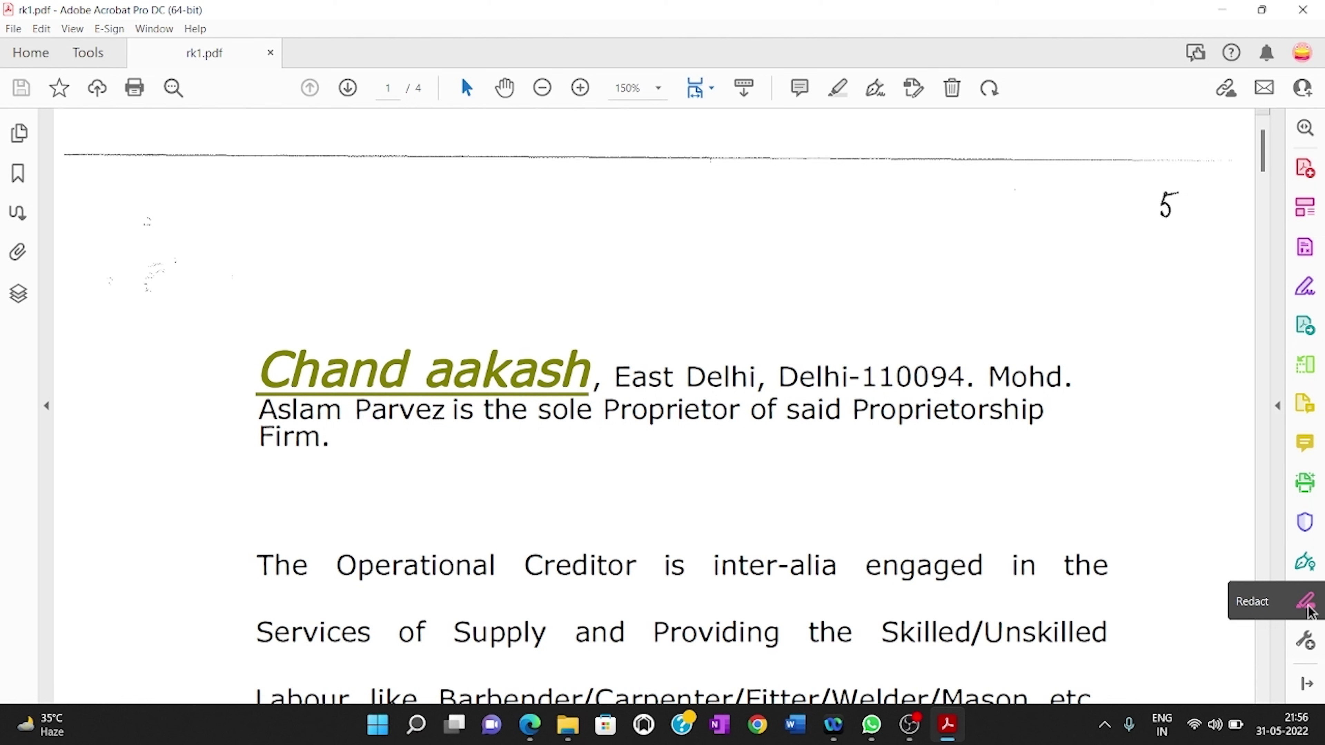
pyautogui.click(88, 52)
pyautogui.scroll(-10, 328, 407)
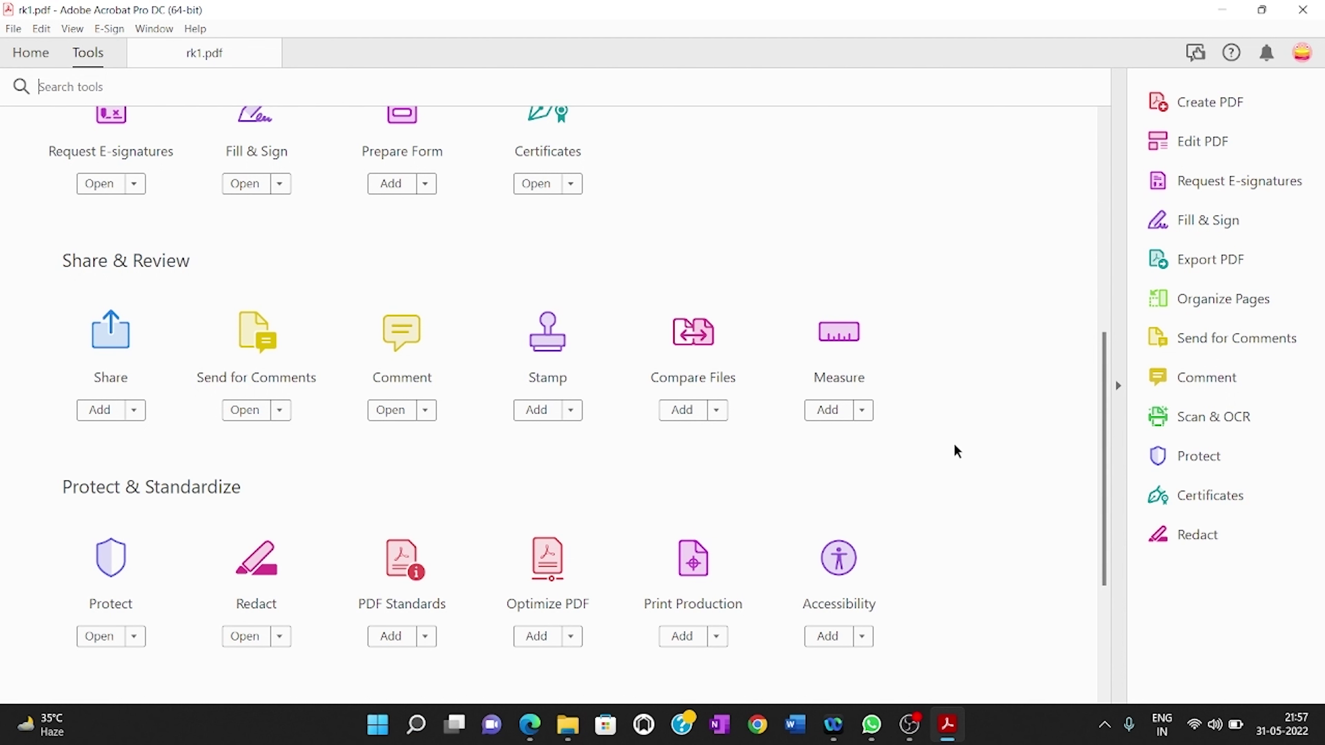
pyautogui.scroll(10, 701, 359)
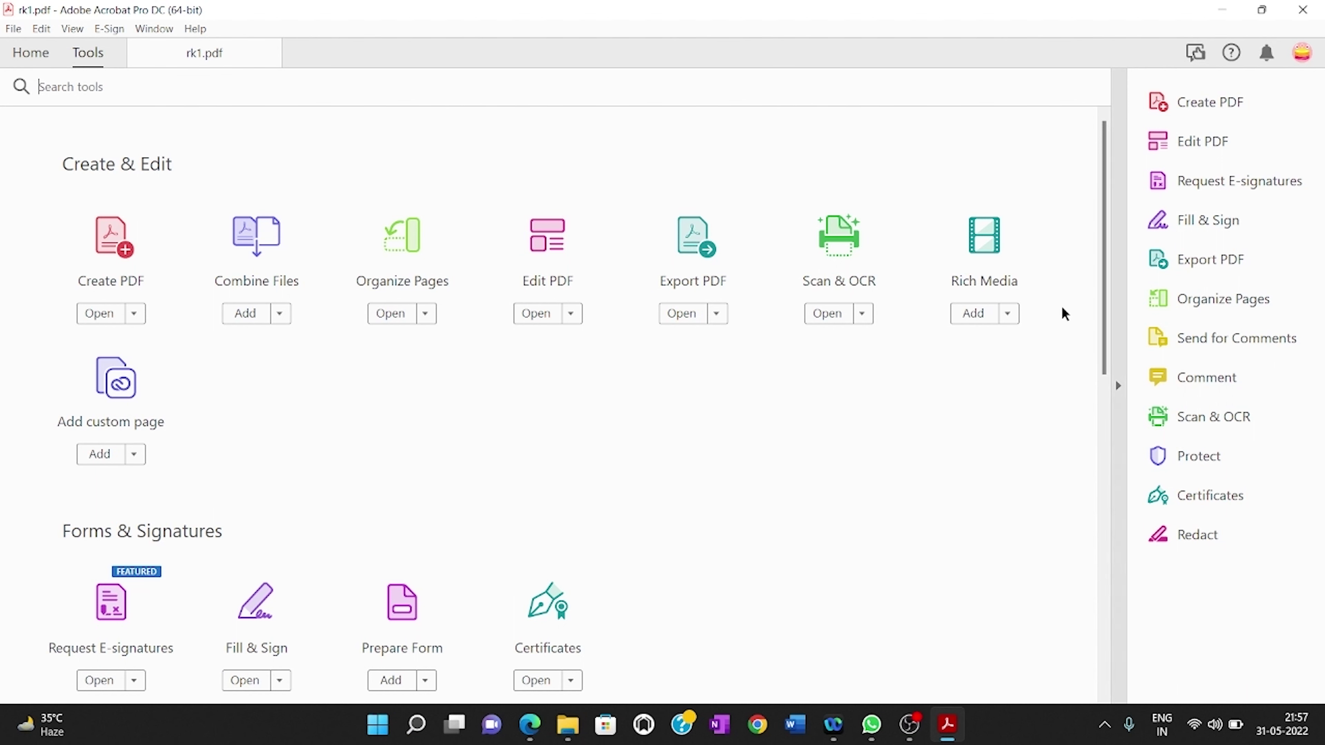
pyautogui.click(50, 53)
pyautogui.click(379, 261)
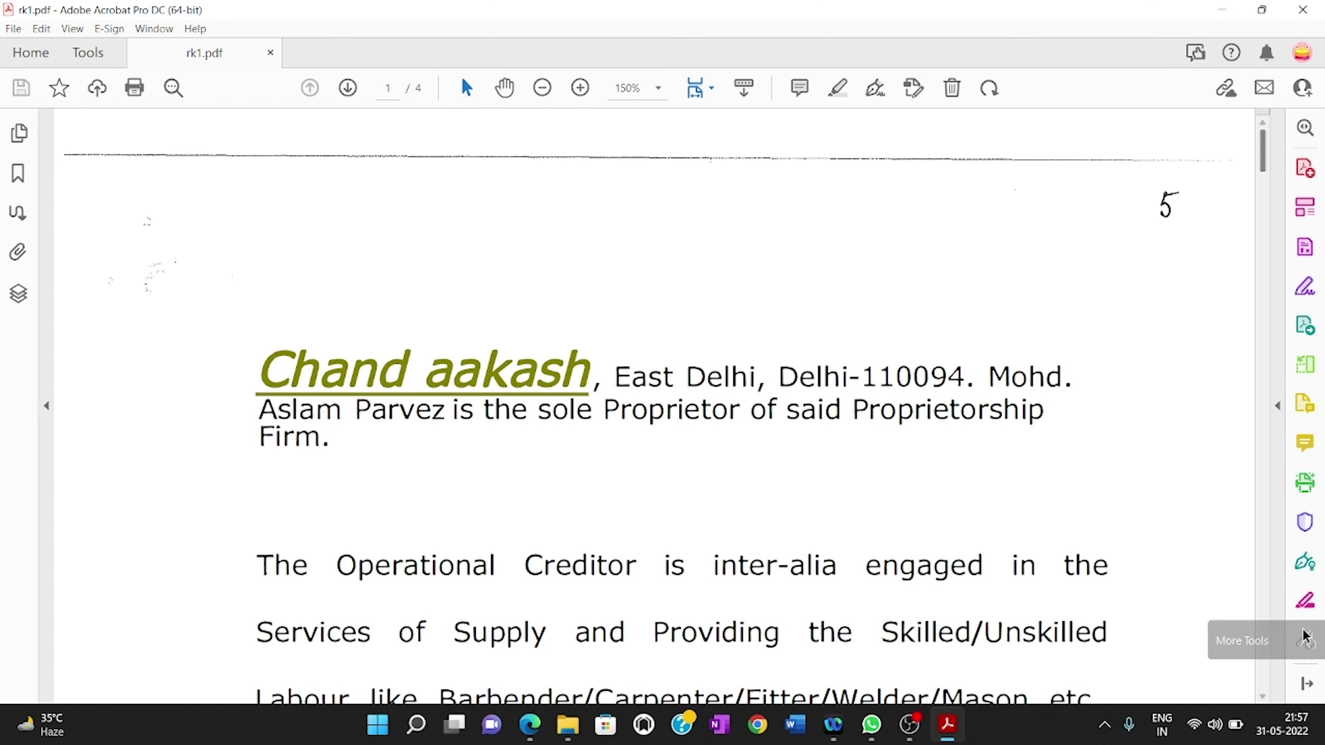
# - Redact the three-line opening paragraph on page 1 and apply the redaction with hidden information sanitized and removed
pyautogui.click(1307, 603)
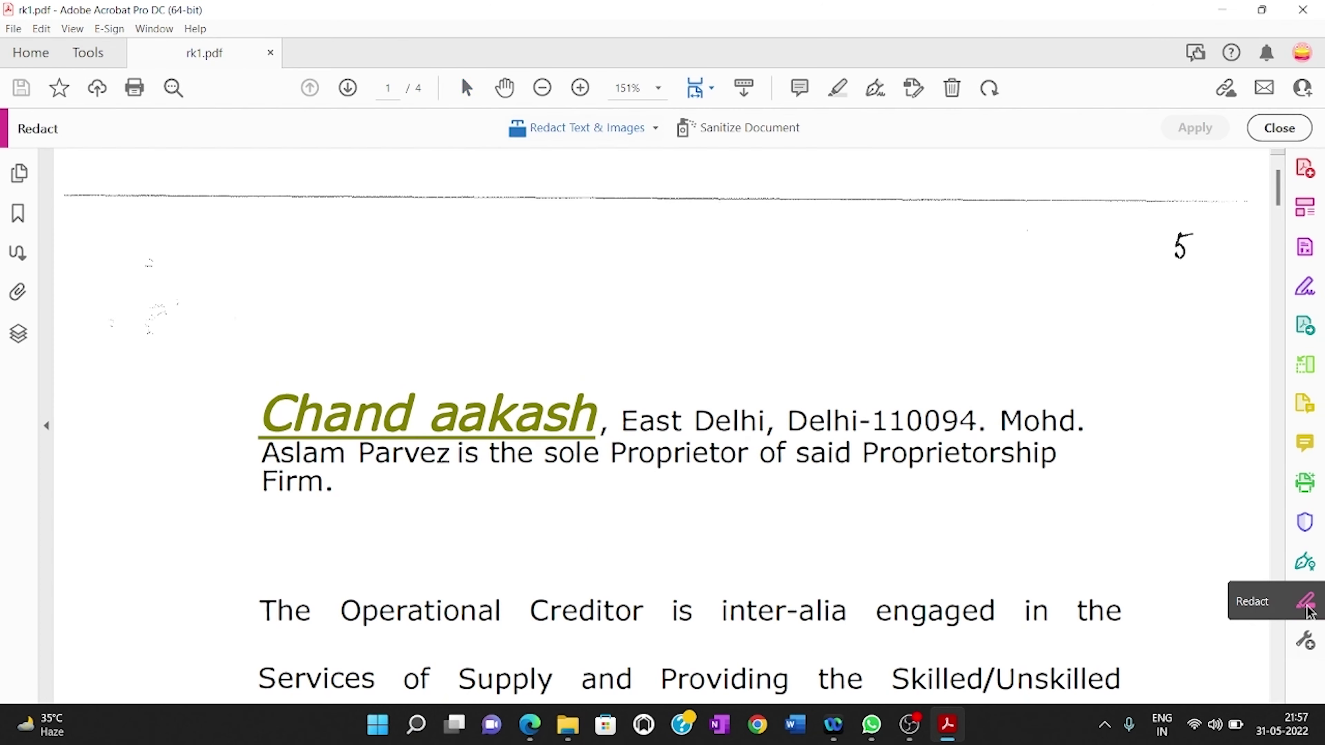
pyautogui.moveTo(238, 388); pyautogui.dragTo(1126, 517)
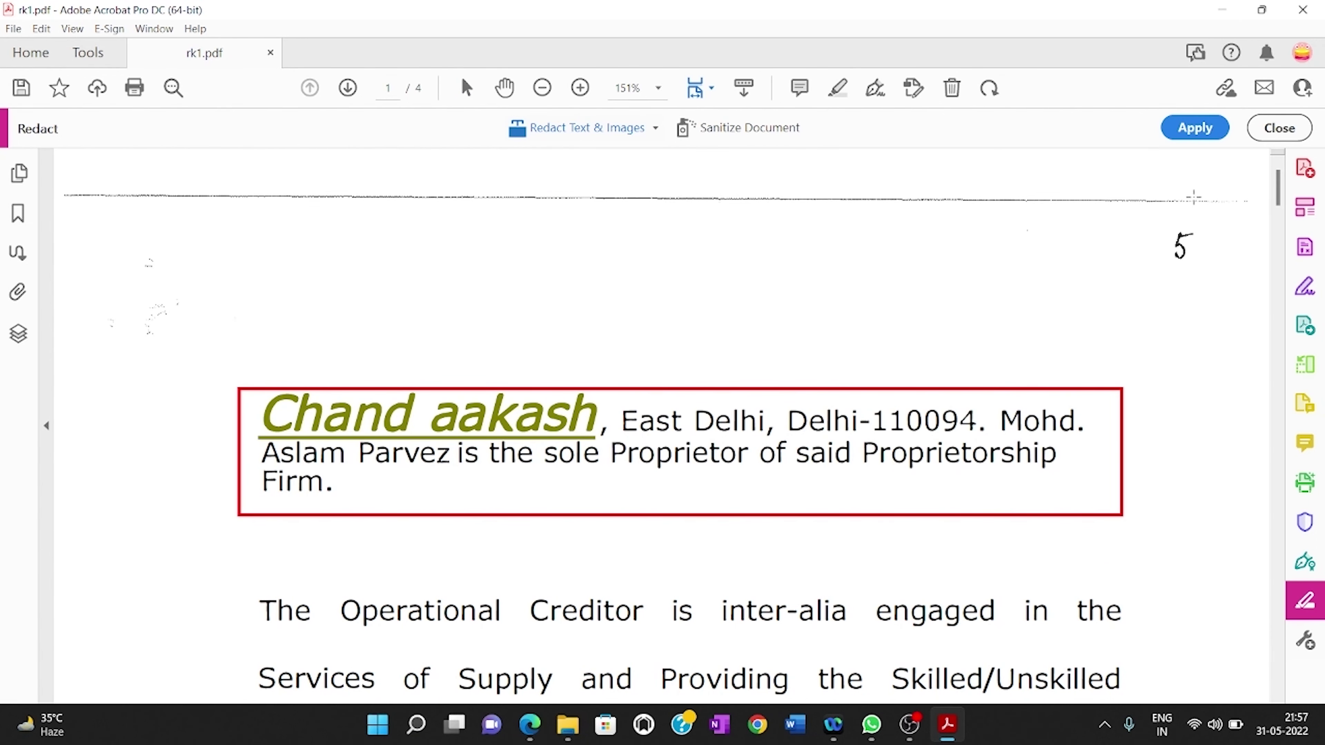
pyautogui.click(1200, 130)
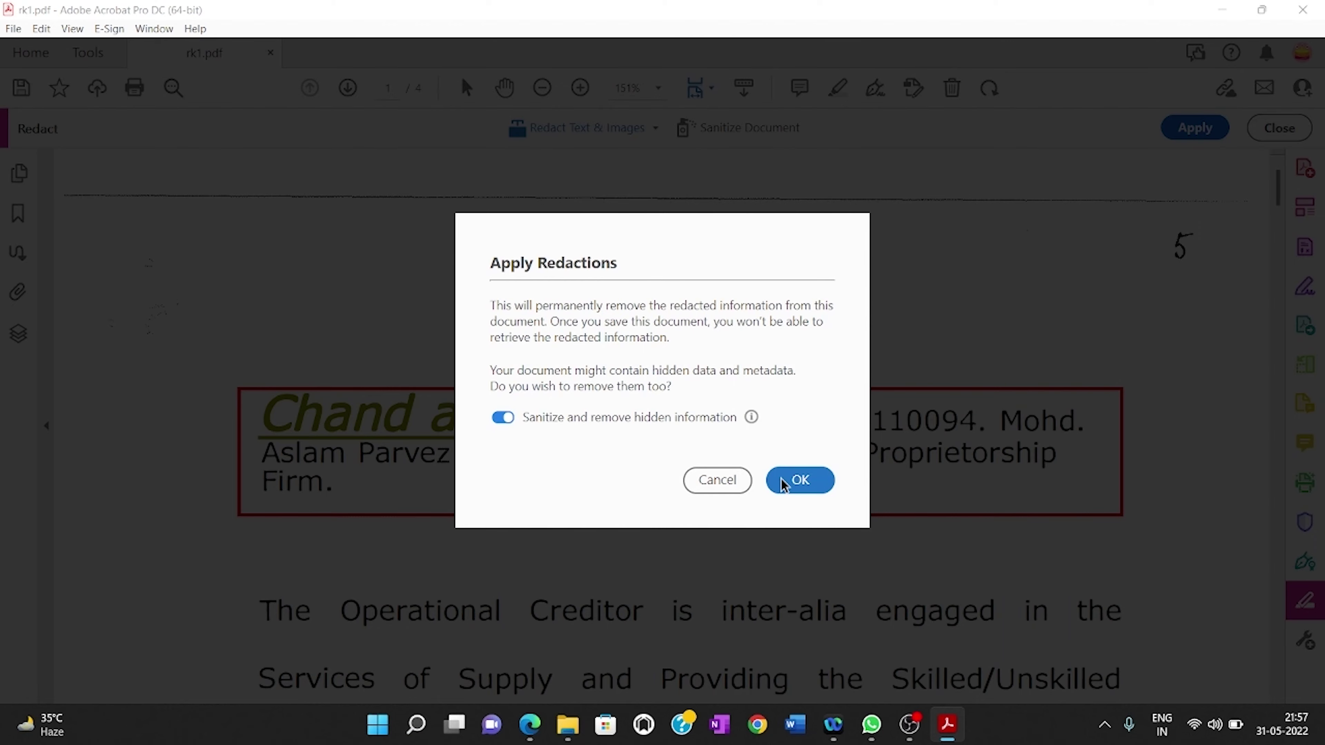
pyautogui.click(783, 480)
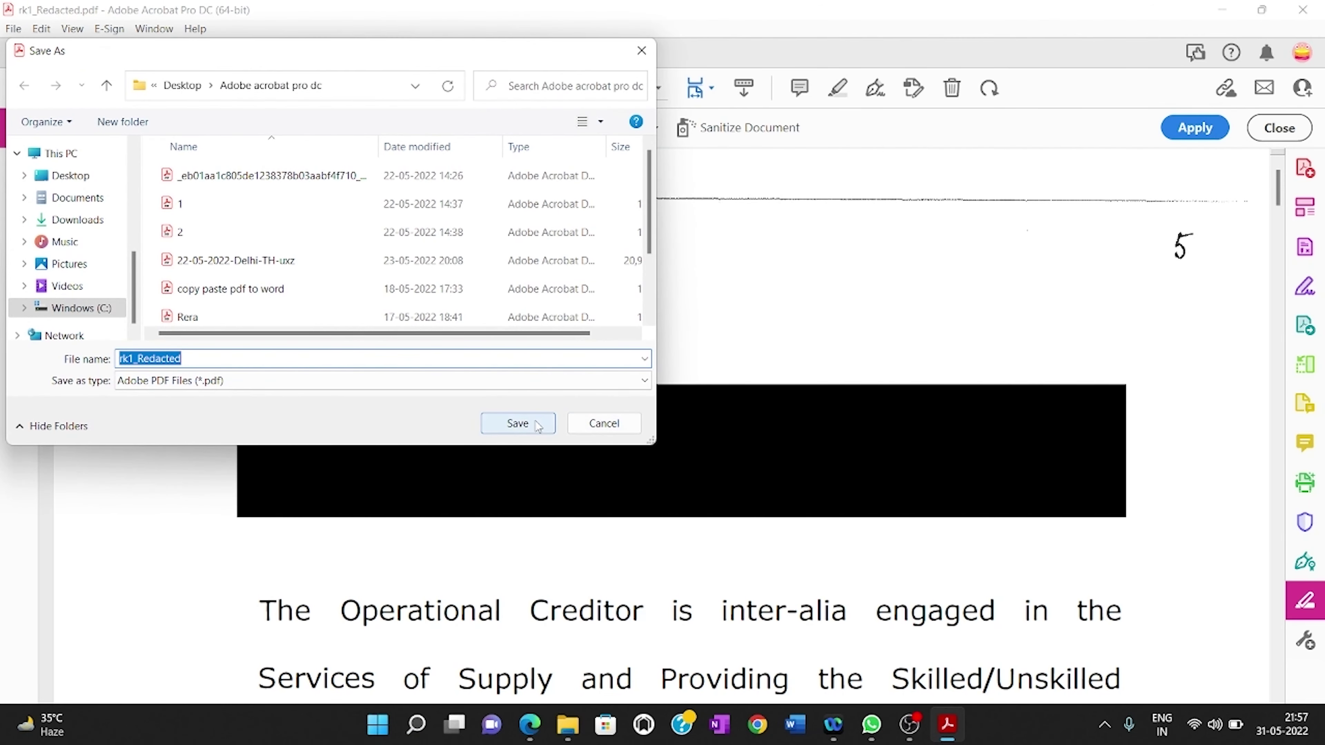
# - Save the redacted copy as rk1_Redacted and close the Redact tool
pyautogui.click(519, 423)
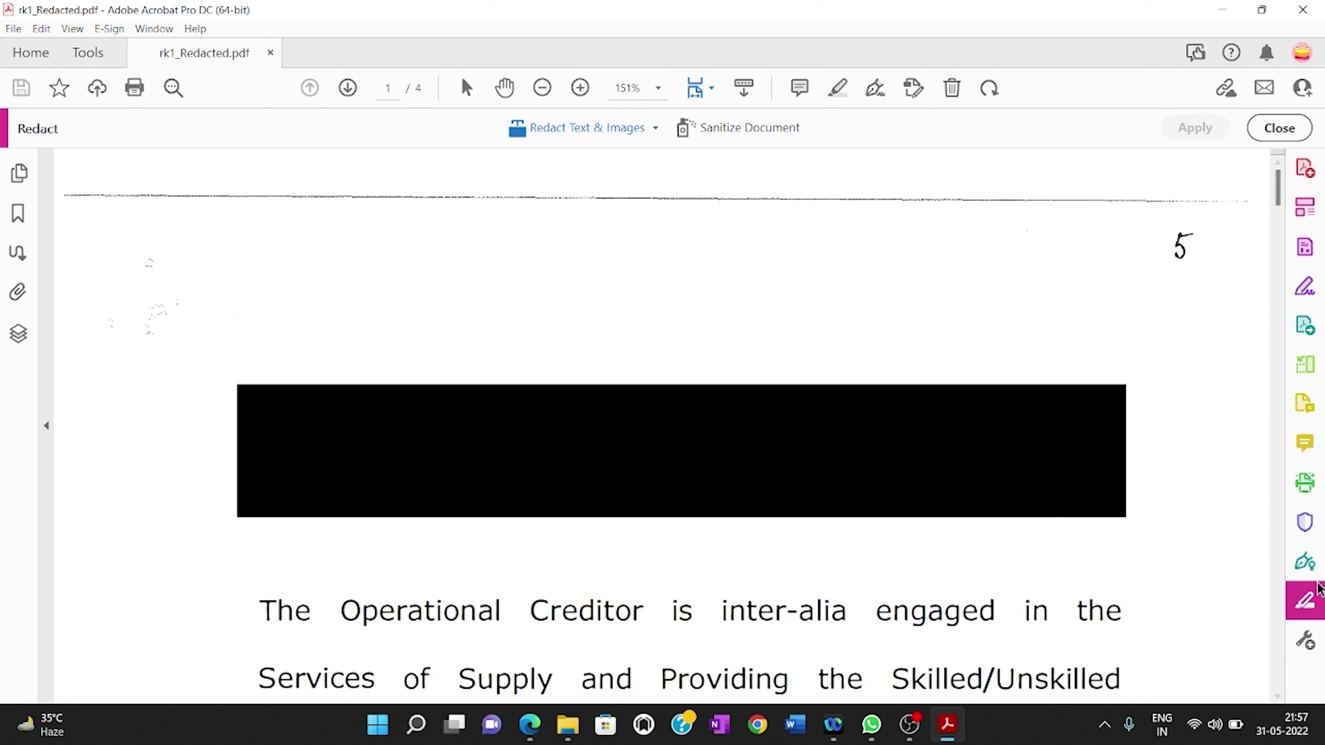
pyautogui.click(1310, 602)
pyautogui.click(1281, 129)
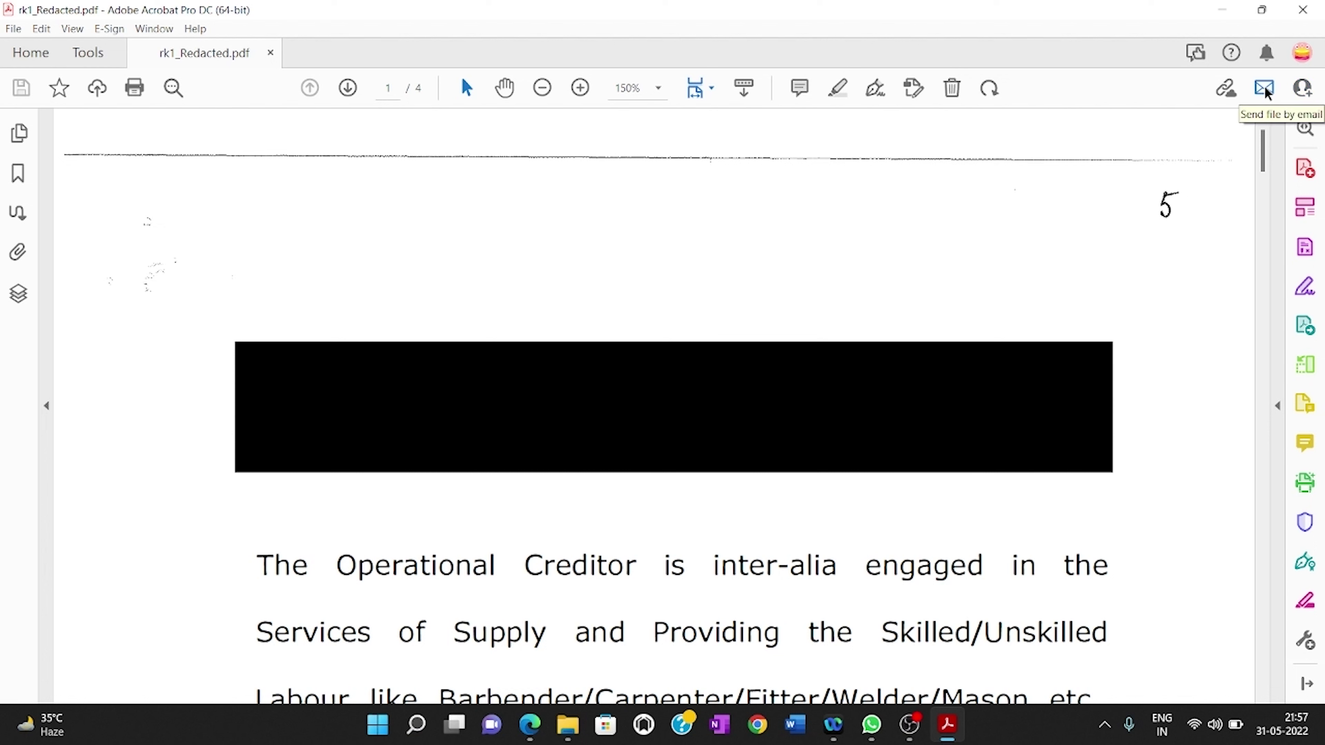
pyautogui.click(1226, 89)
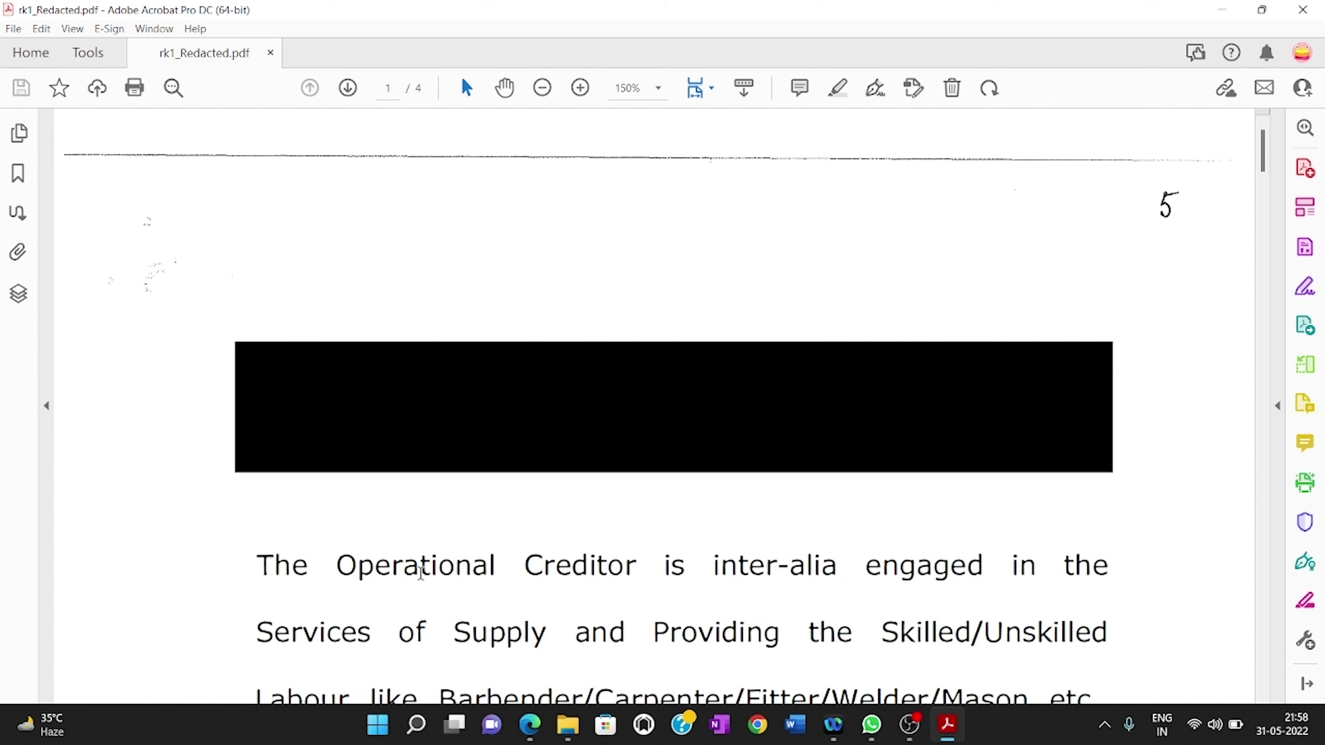
# - Highlight "The Operational Creditor is inter-" in the line below the redacted block and change the highlight colour to green
pyautogui.moveTo(259, 567); pyautogui.dragTo(792, 569)
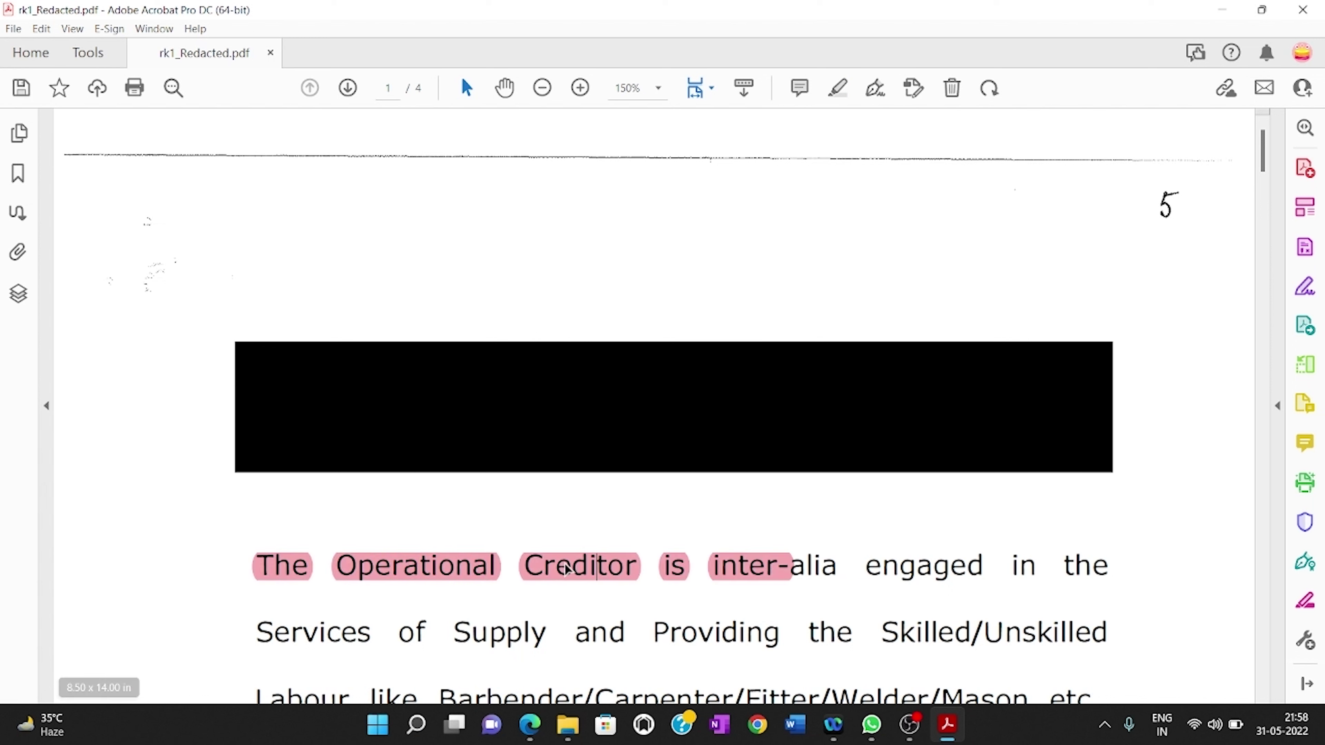
pyautogui.click(612, 565)
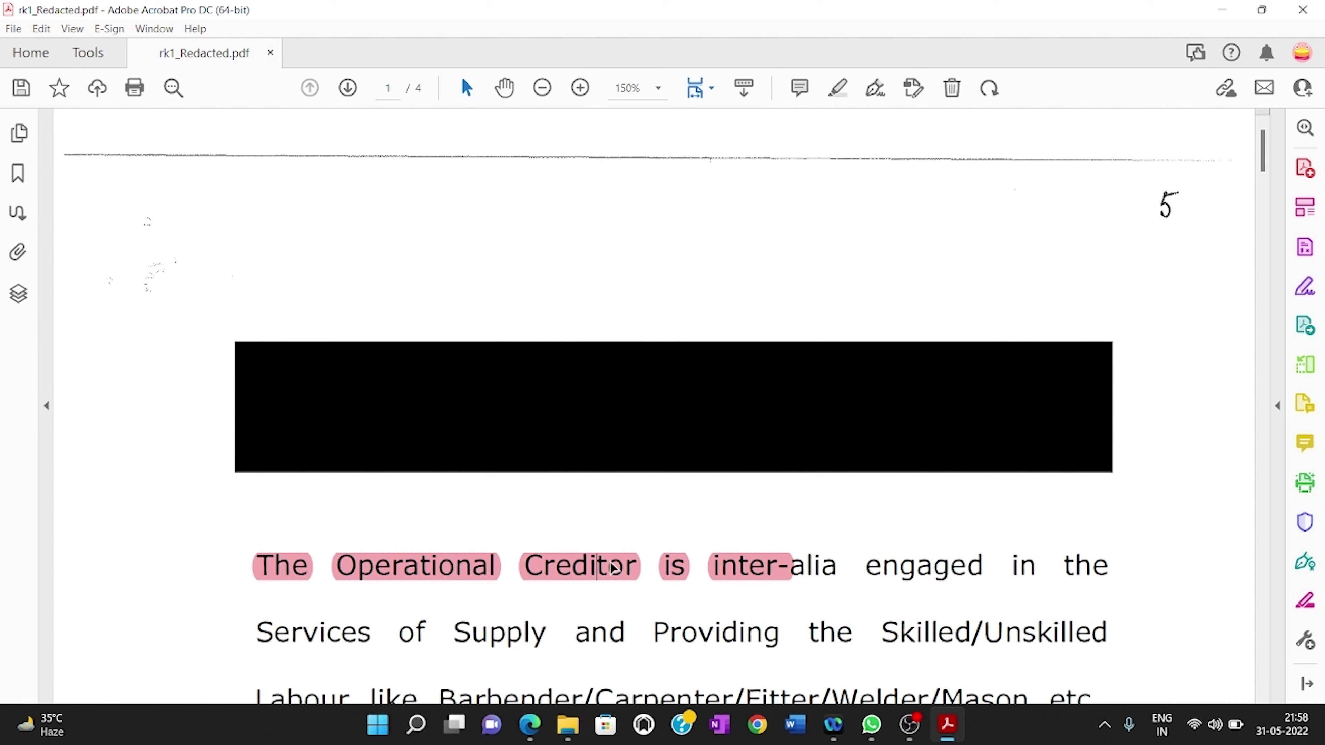
pyautogui.click(614, 566)
pyautogui.click(665, 532)
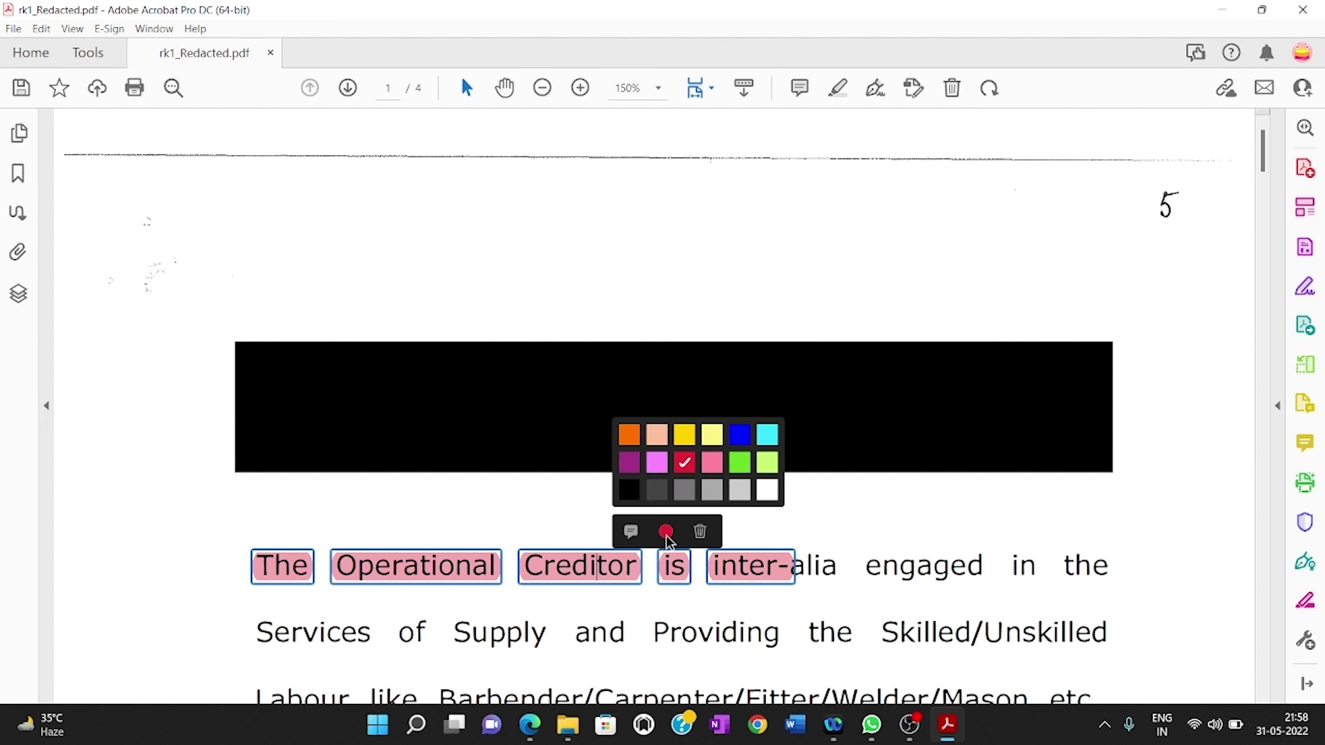
pyautogui.click(744, 465)
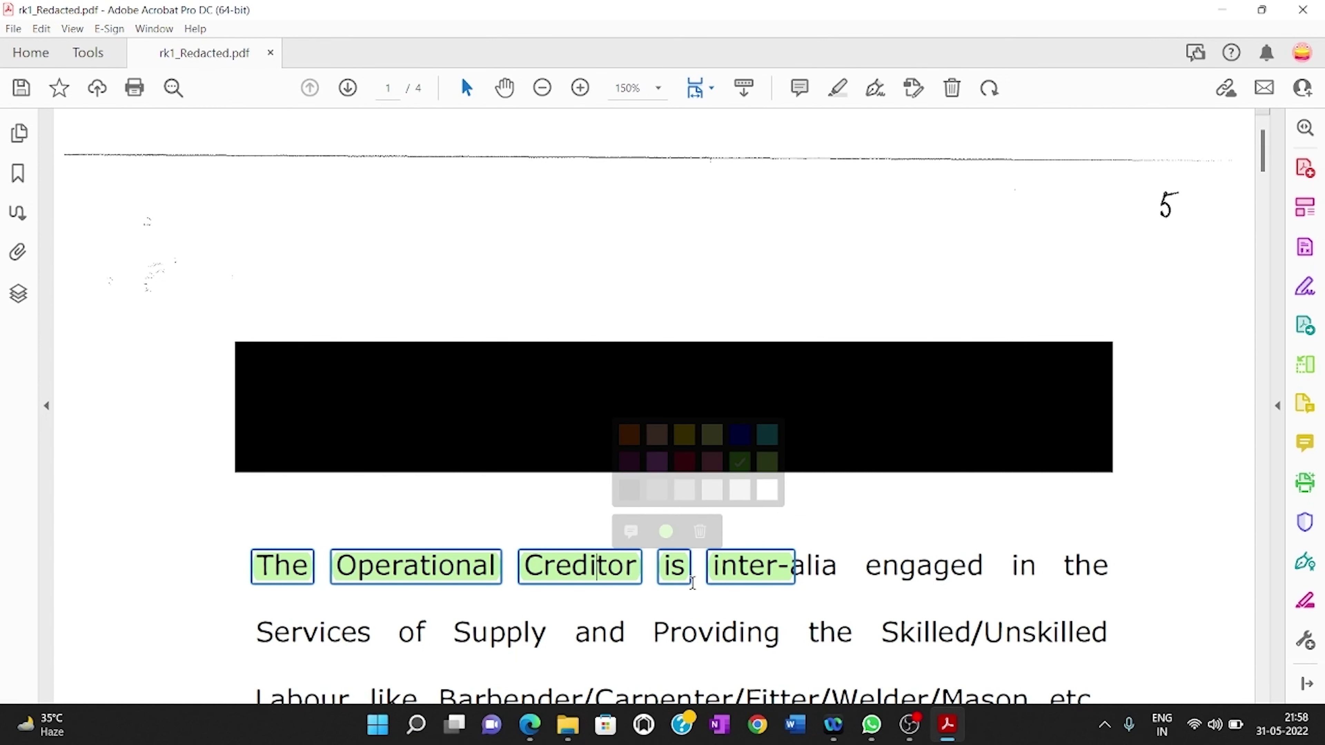
# - Delete the partial highlight and highlight the whole phrase "The Operational Creditor is inter-alia" in green instead
pyautogui.moveTo(579, 573)
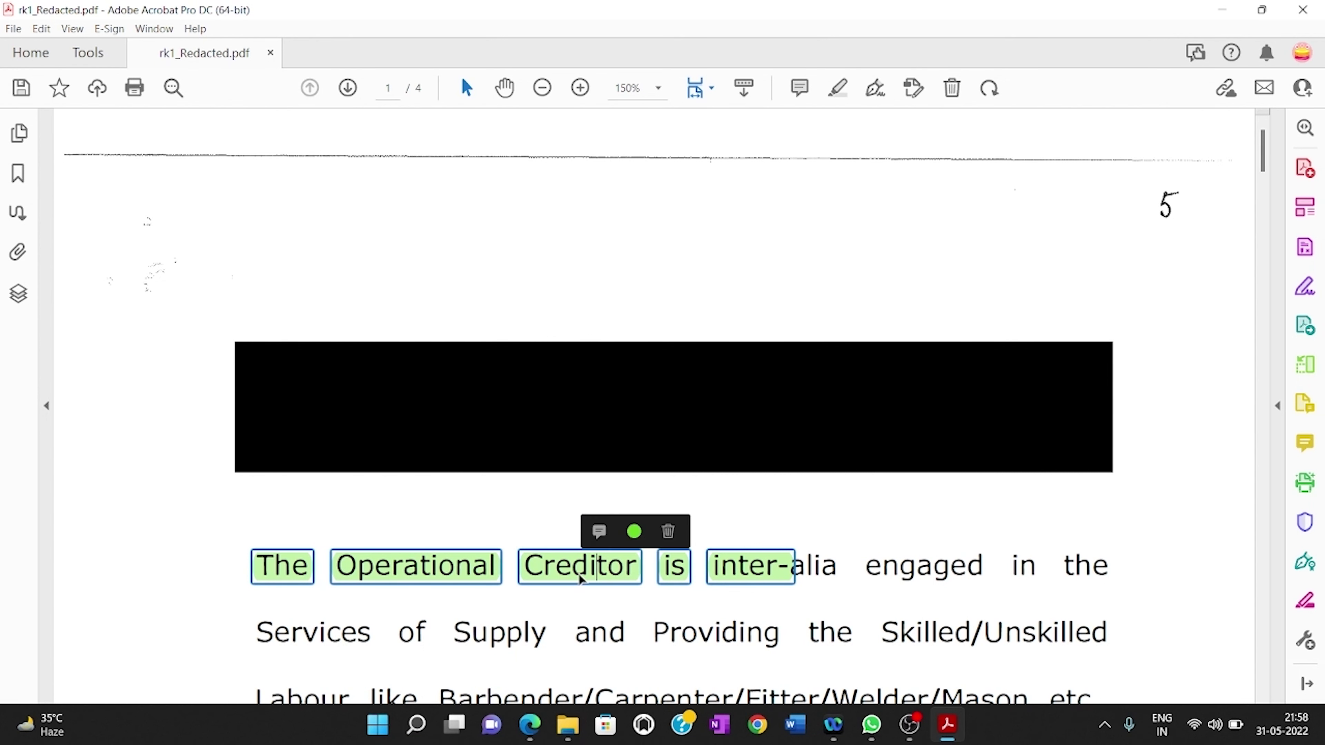
pyautogui.click(668, 534)
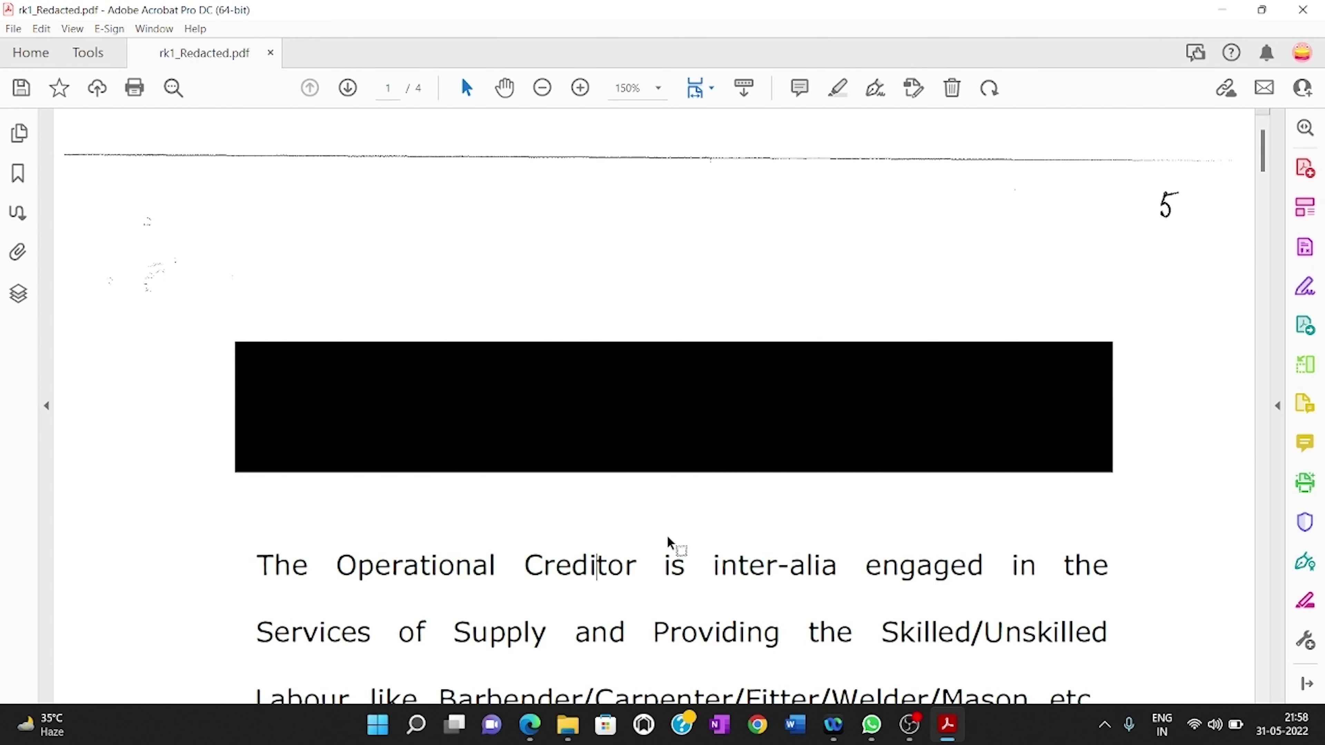
pyautogui.moveTo(245, 565); pyautogui.dragTo(835, 568)
pyautogui.click(852, 537)
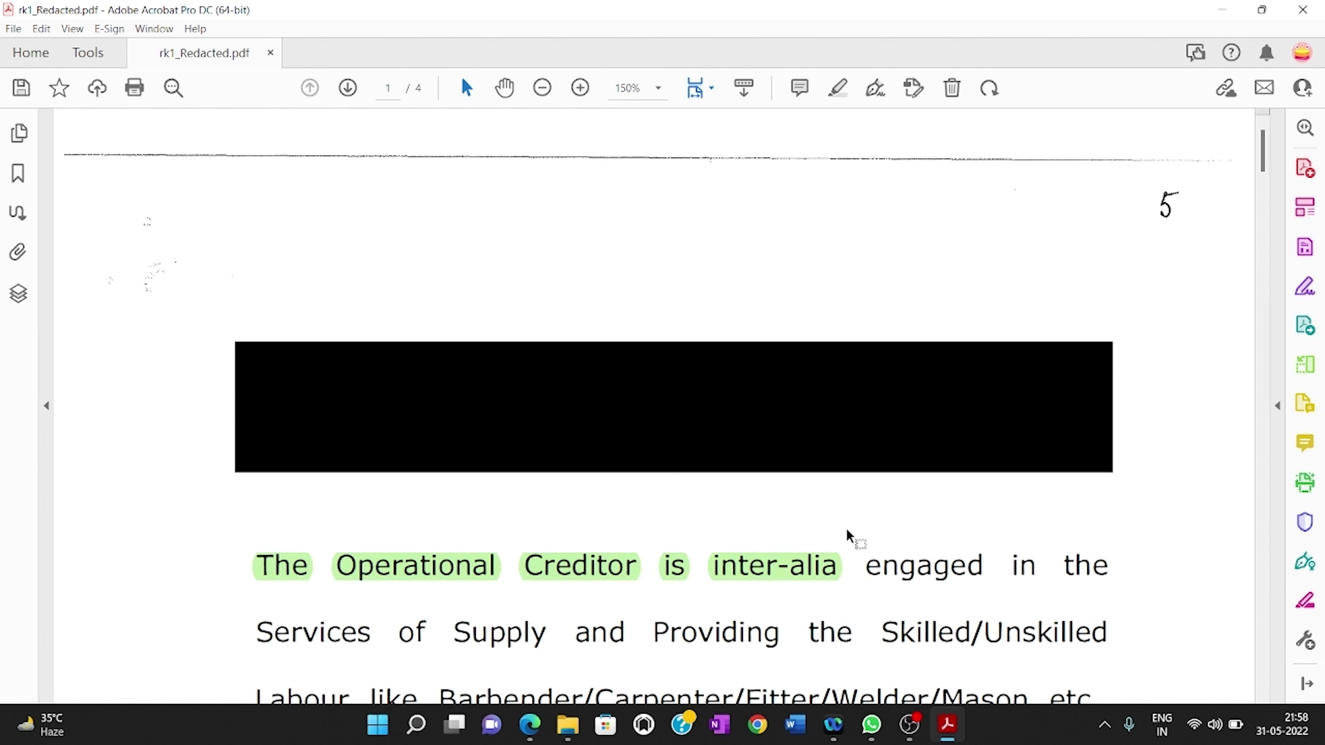
pyautogui.click(269, 567)
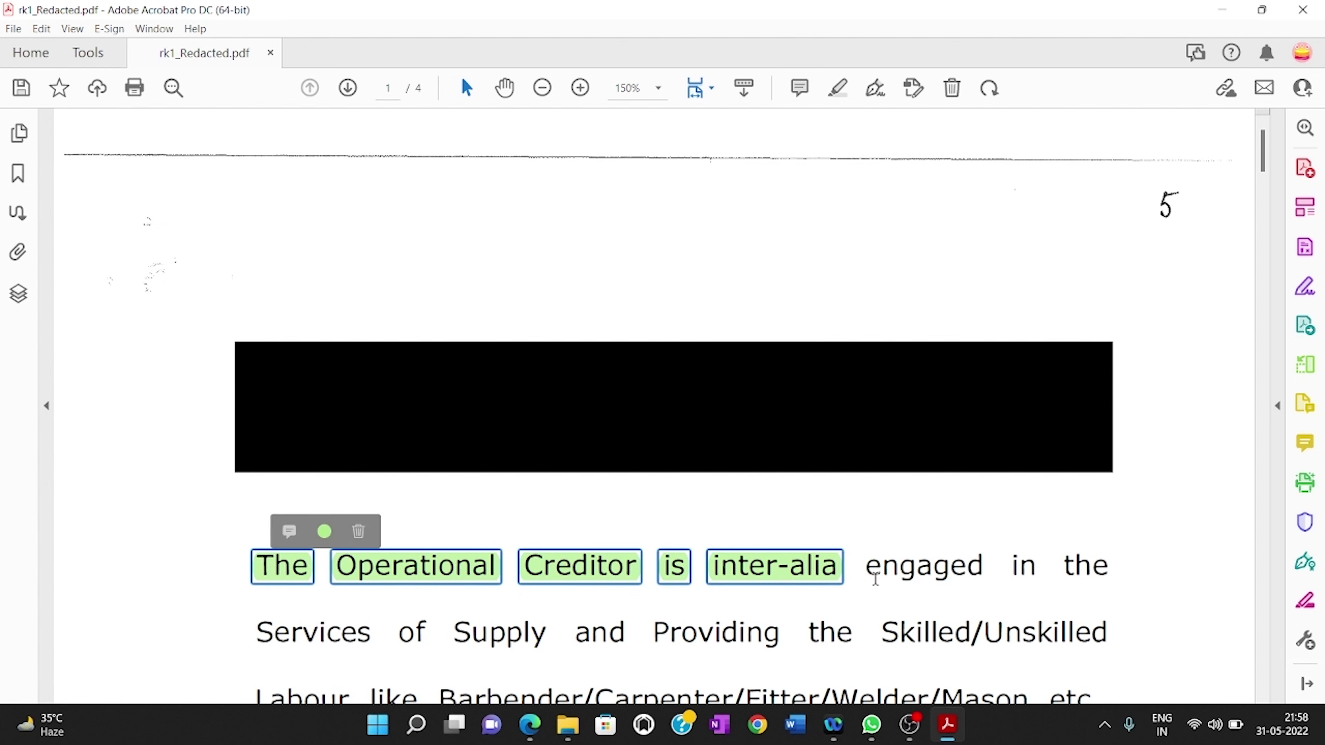
# - Underline "Services of Supply and Providing" in the line below the highlighted phrase
pyautogui.moveTo(250, 640); pyautogui.dragTo(781, 638)
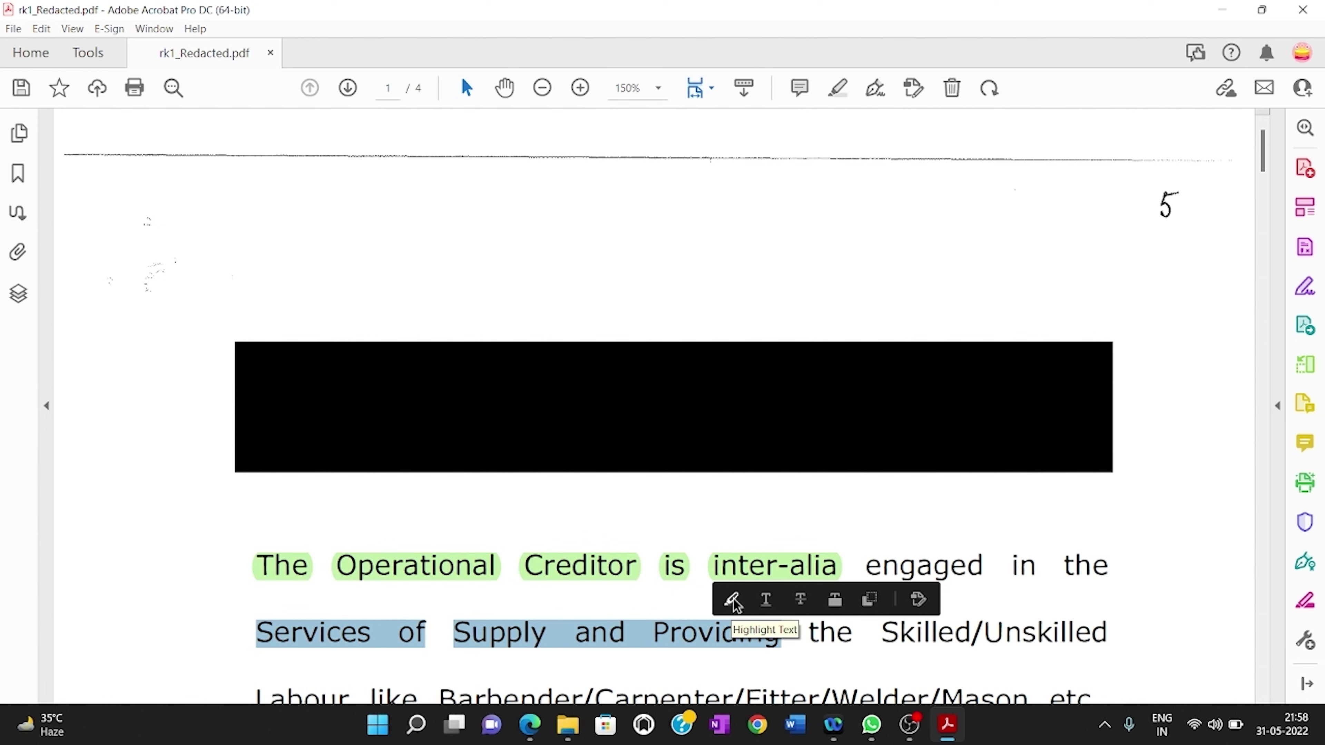
pyautogui.click(770, 605)
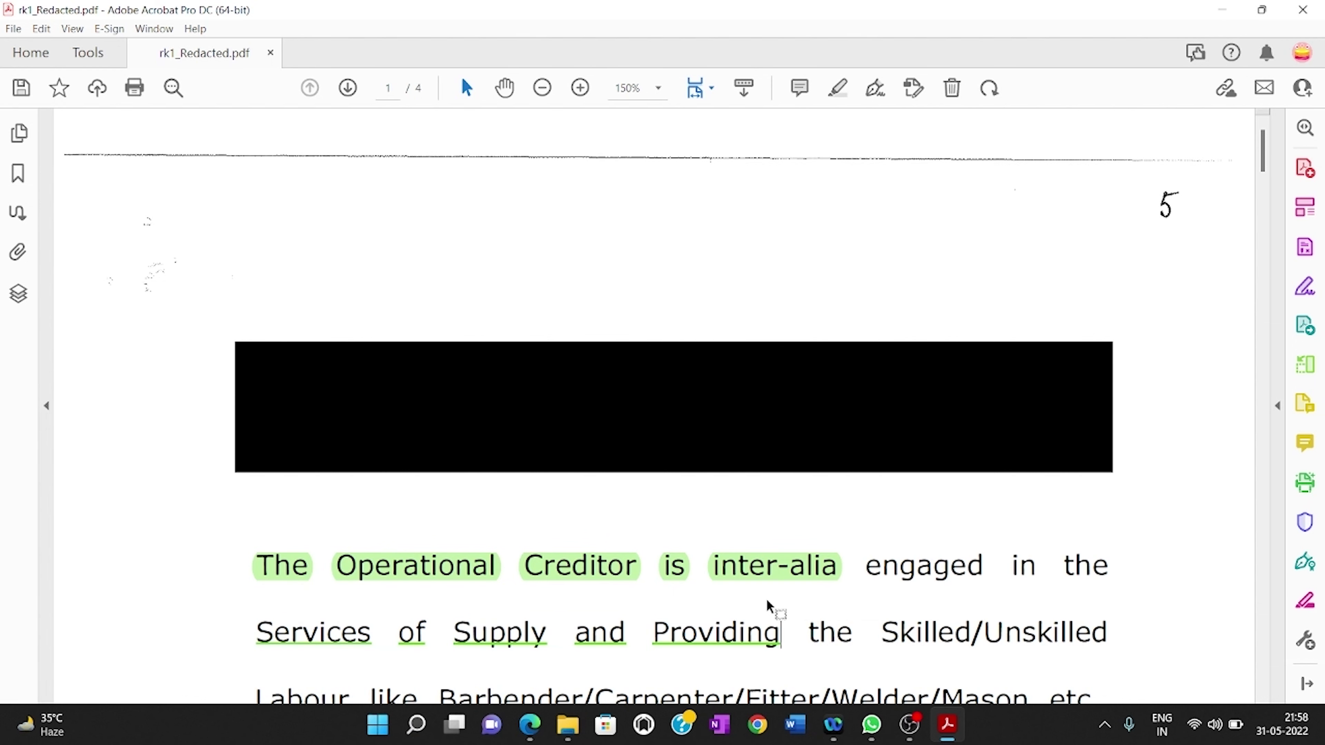
pyautogui.moveTo(296, 634); pyautogui.dragTo(982, 618)
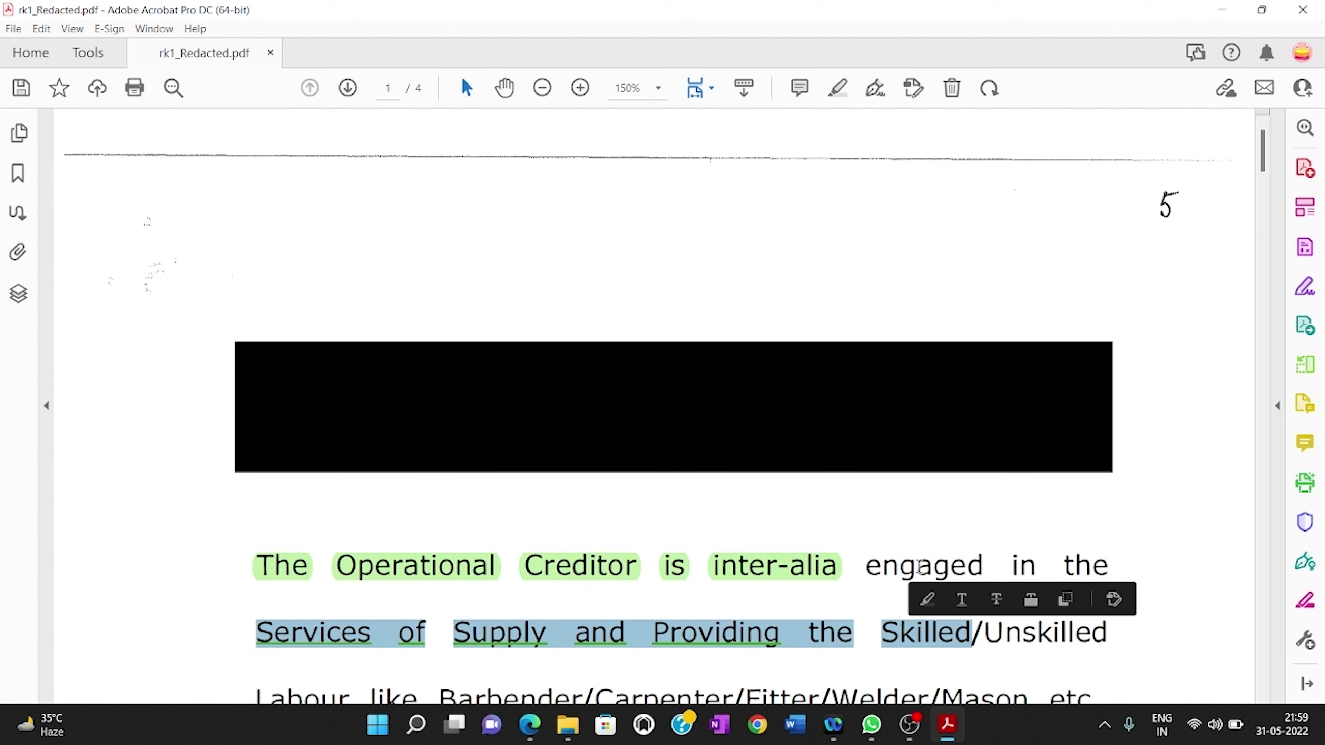
pyautogui.click(862, 240)
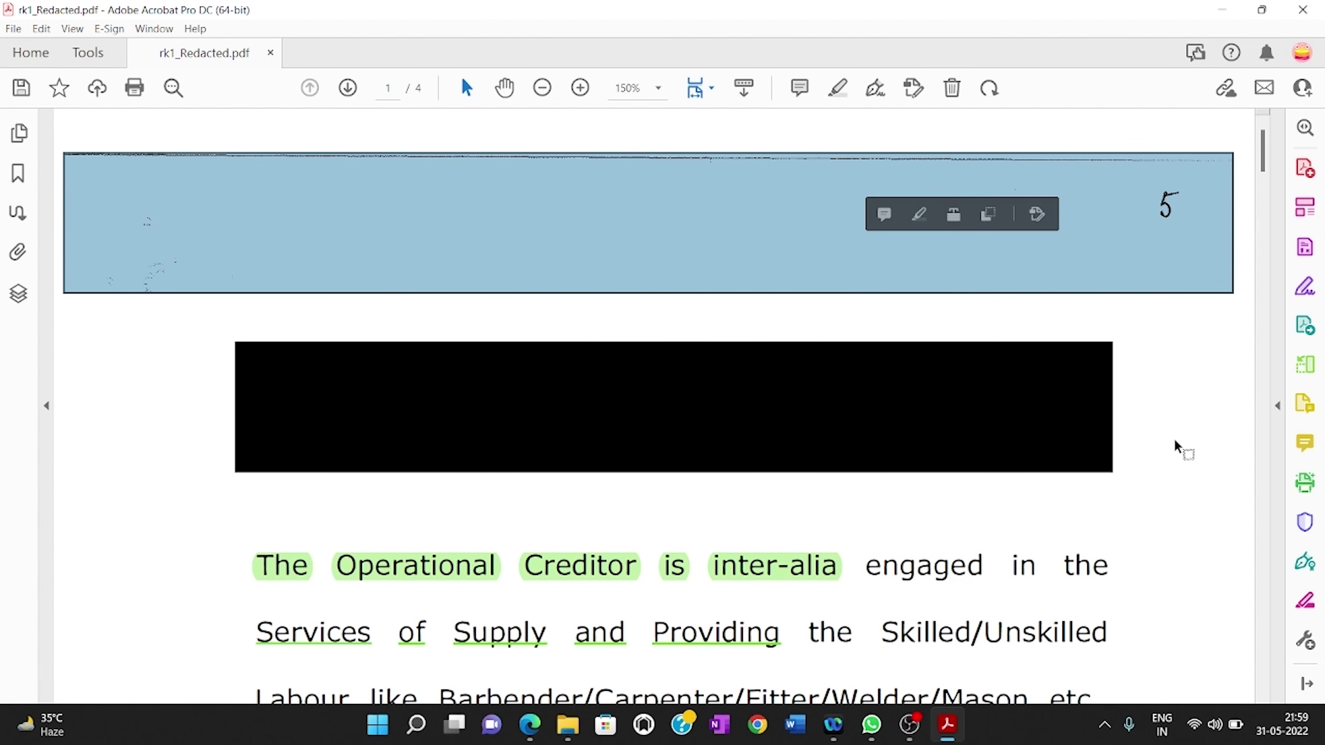
# - Place a sticky note beside the lower edge of the redacted block and post the comment "GOOD JOB"
pyautogui.click(793, 84)
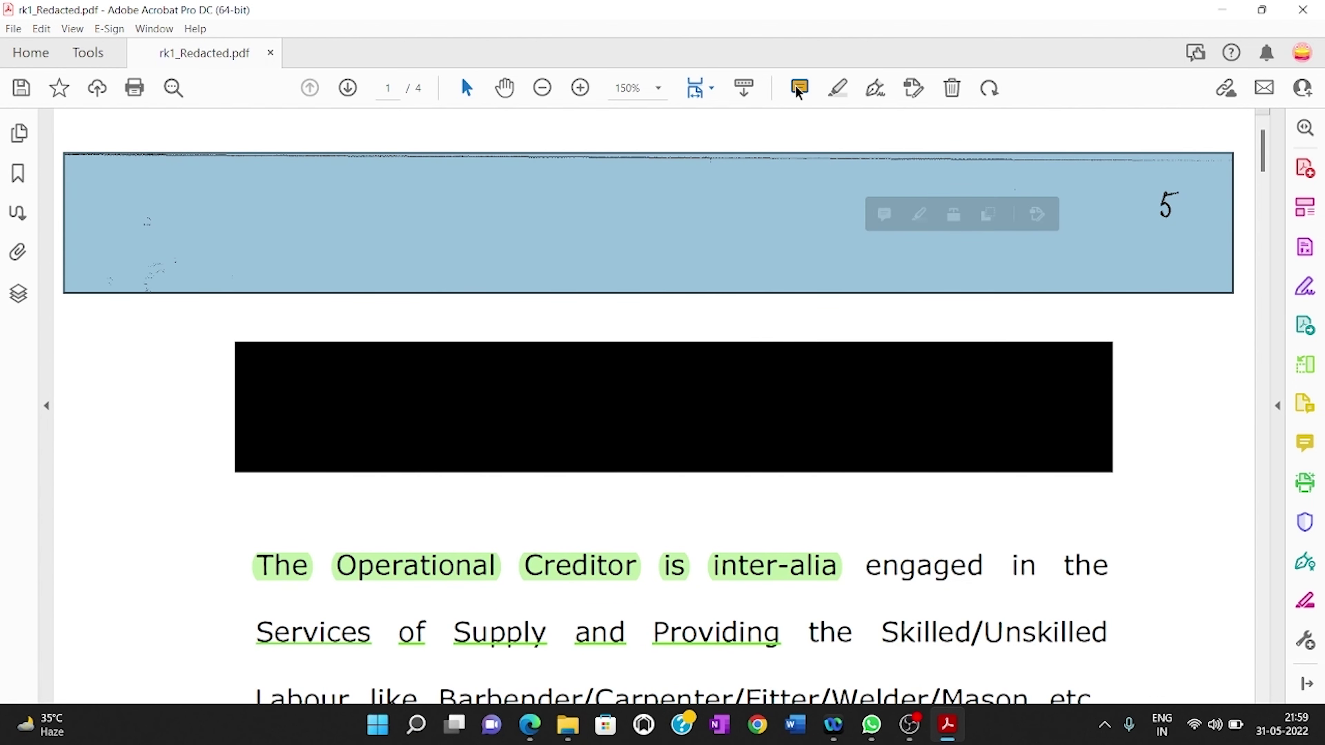
pyautogui.click(172, 465)
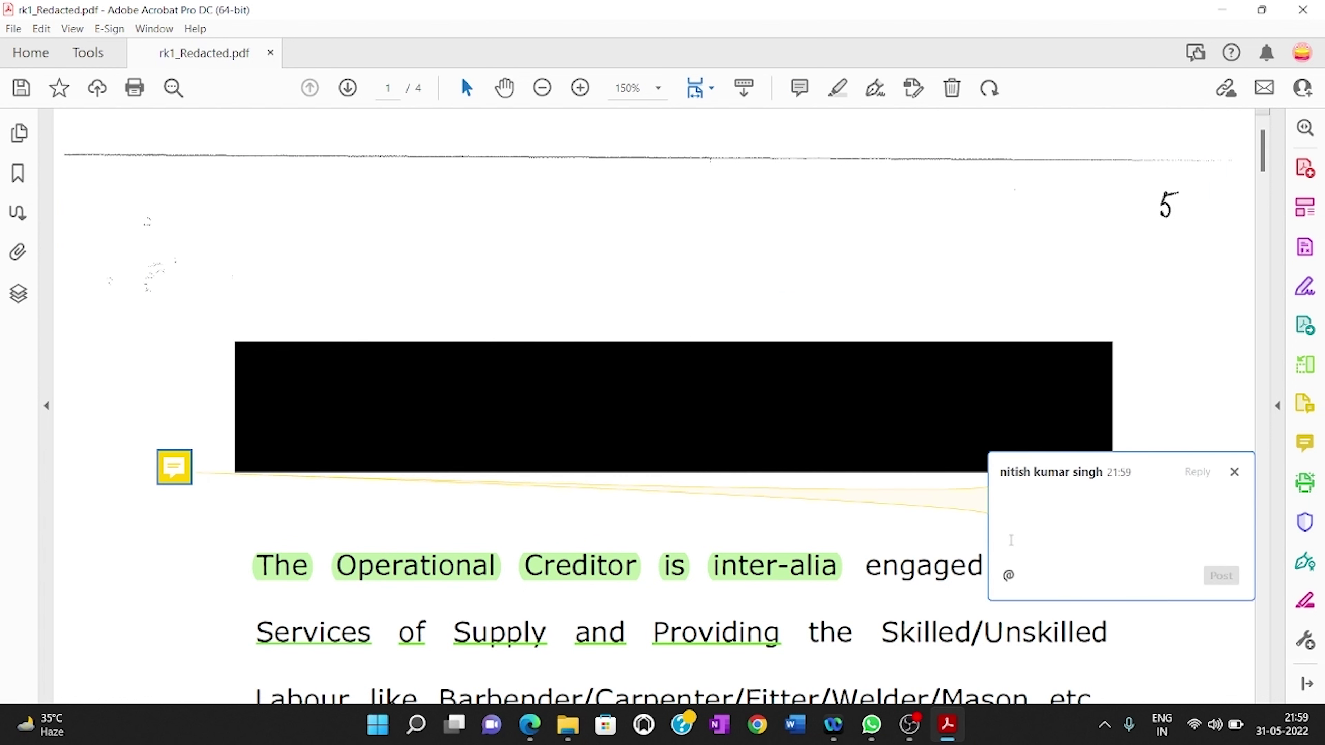
pyautogui.write('GOOD JO')
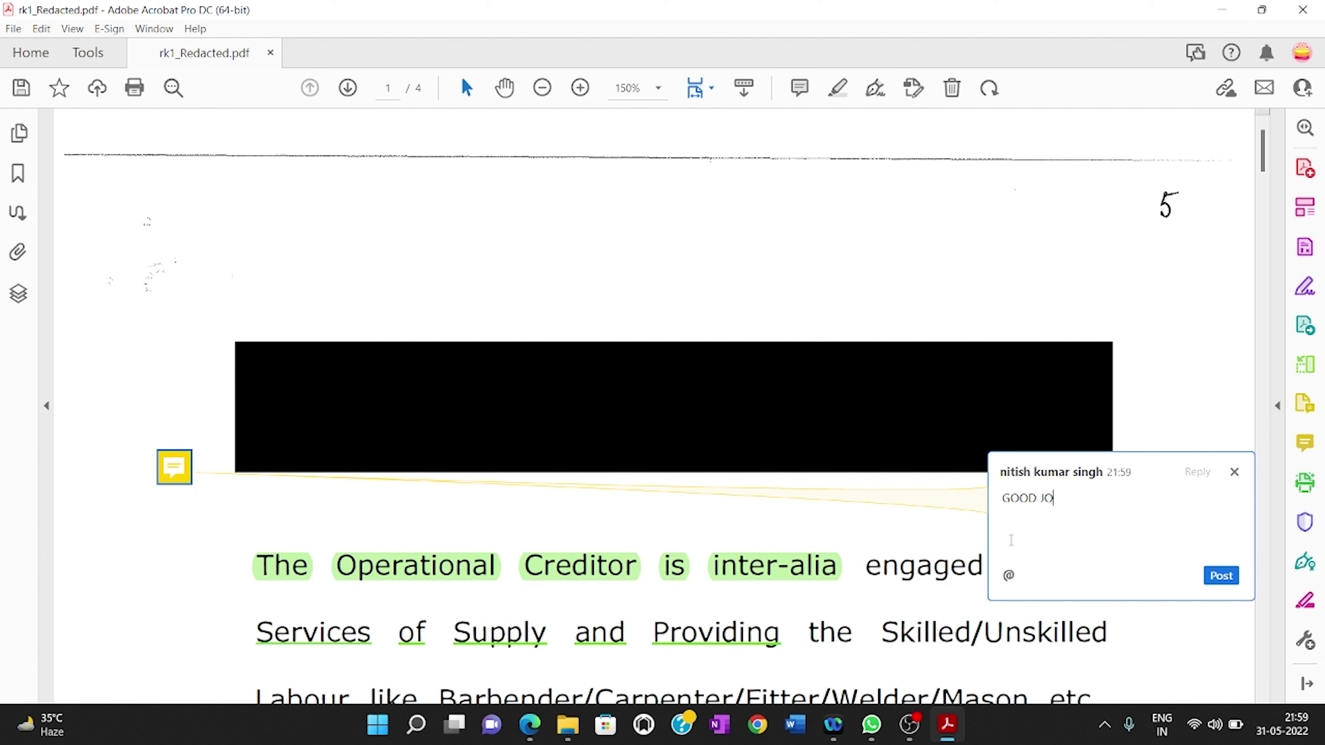
pyautogui.write('B')
pyautogui.click(1216, 576)
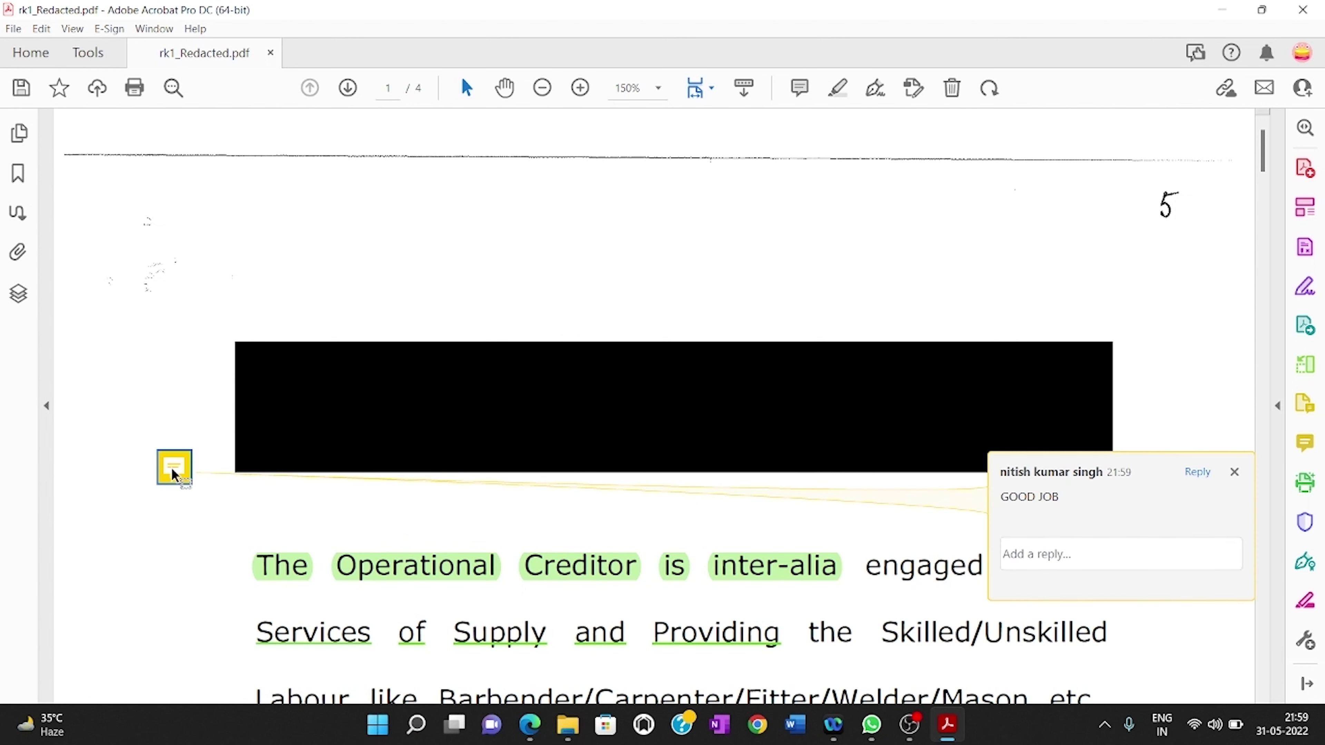
# - Move the sticky note up beside the middle of the redacted block's left edge
pyautogui.moveTo(174, 465); pyautogui.dragTo(142, 392)
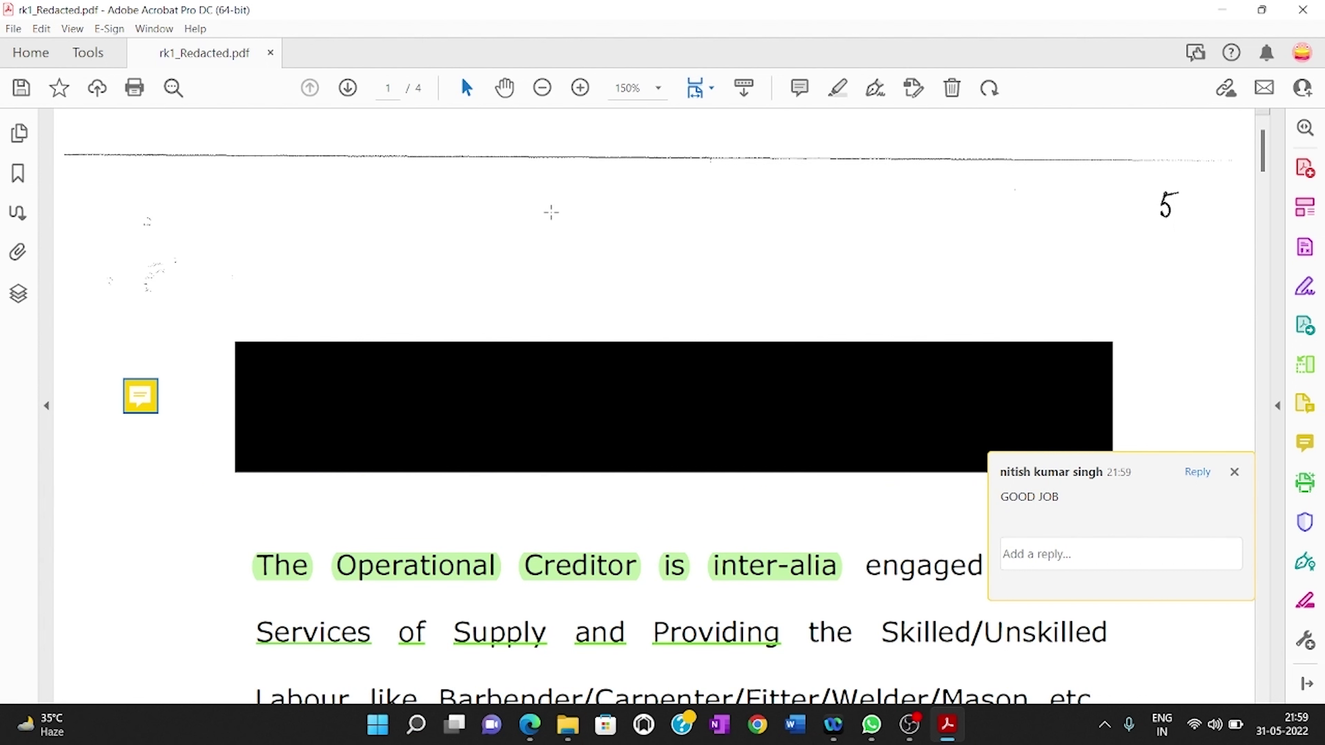
# - Float the page controls over the document and dock them back in the main toolbar
pyautogui.click(746, 94)
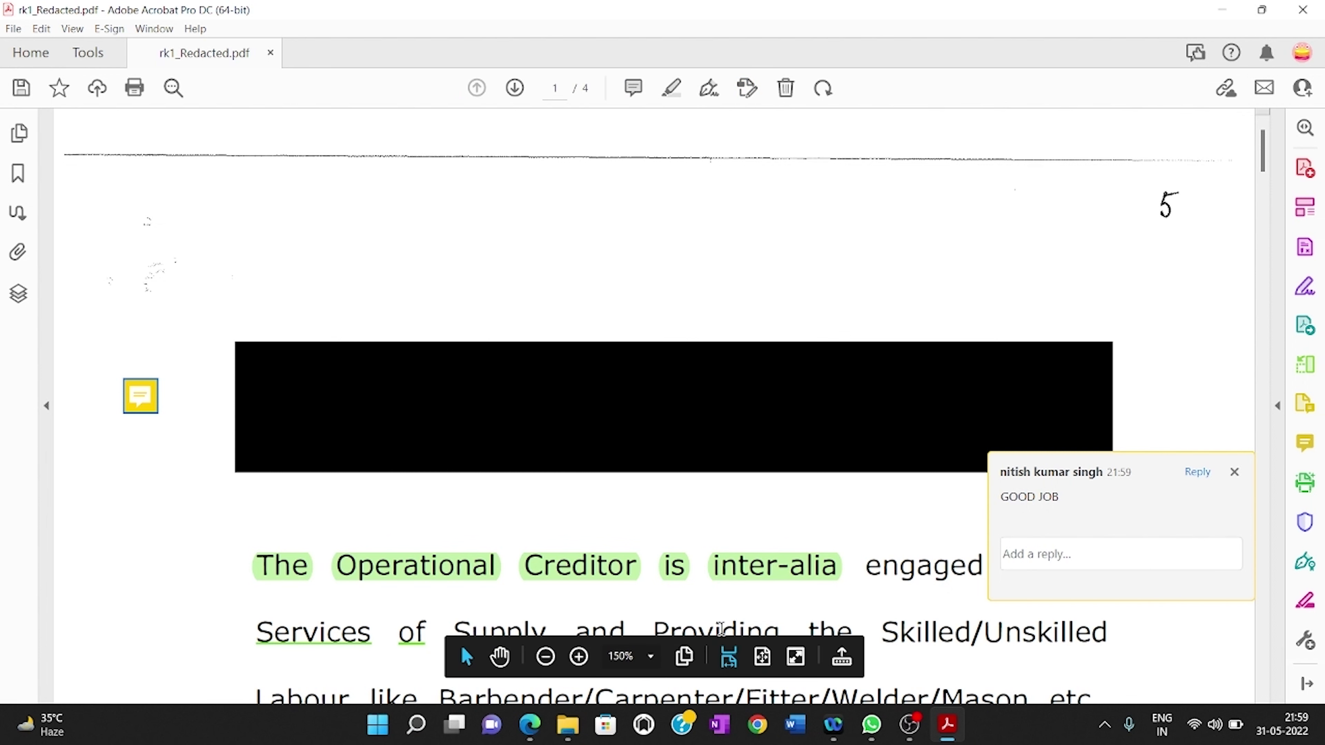
pyautogui.click(848, 667)
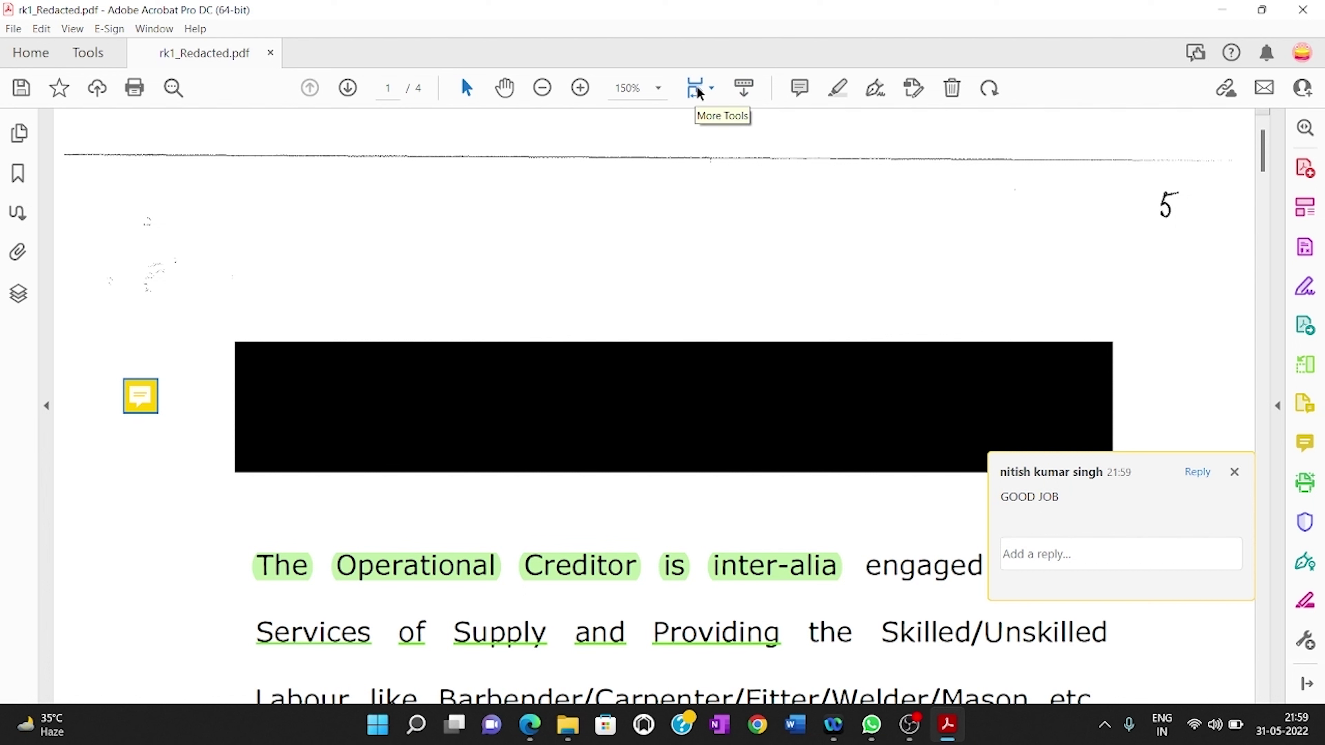
# - Set the page zoom to 100%, 125% and 150% in turn, and return it to 125%
pyautogui.click(659, 90)
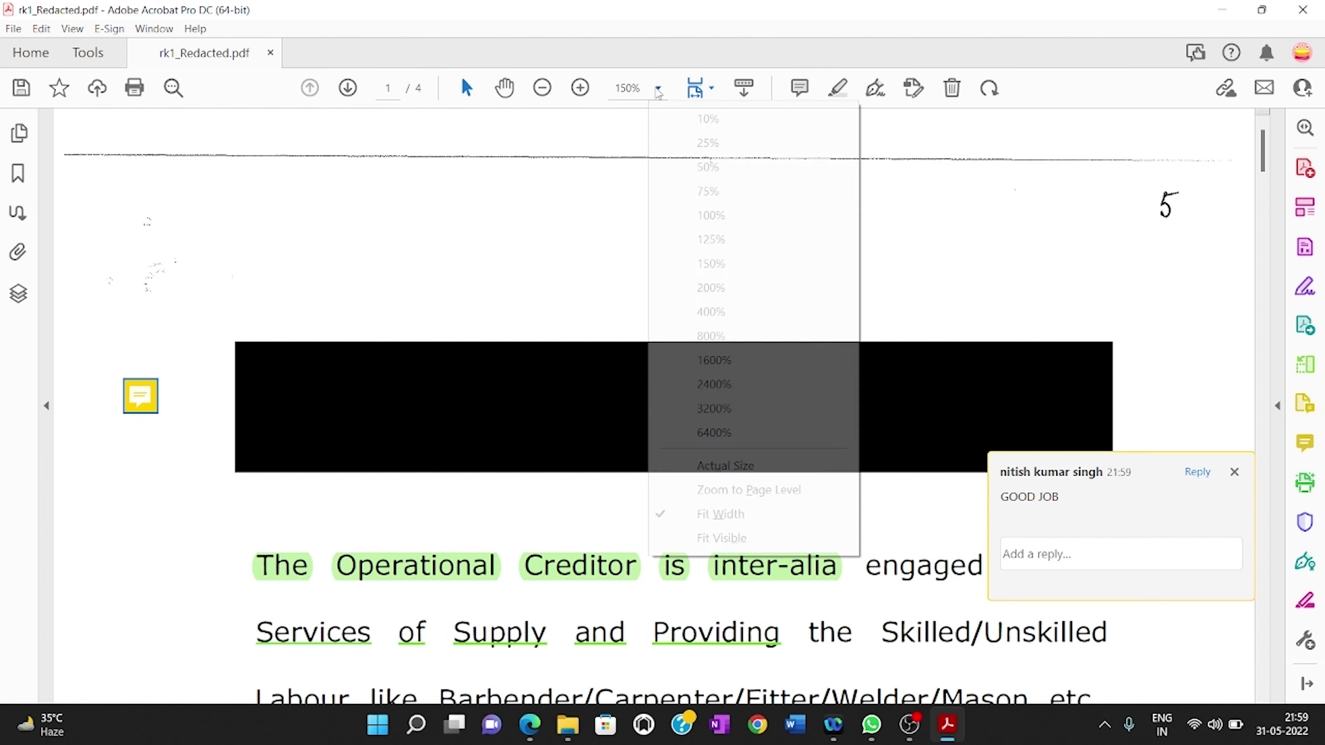
pyautogui.click(694, 222)
pyautogui.click(658, 90)
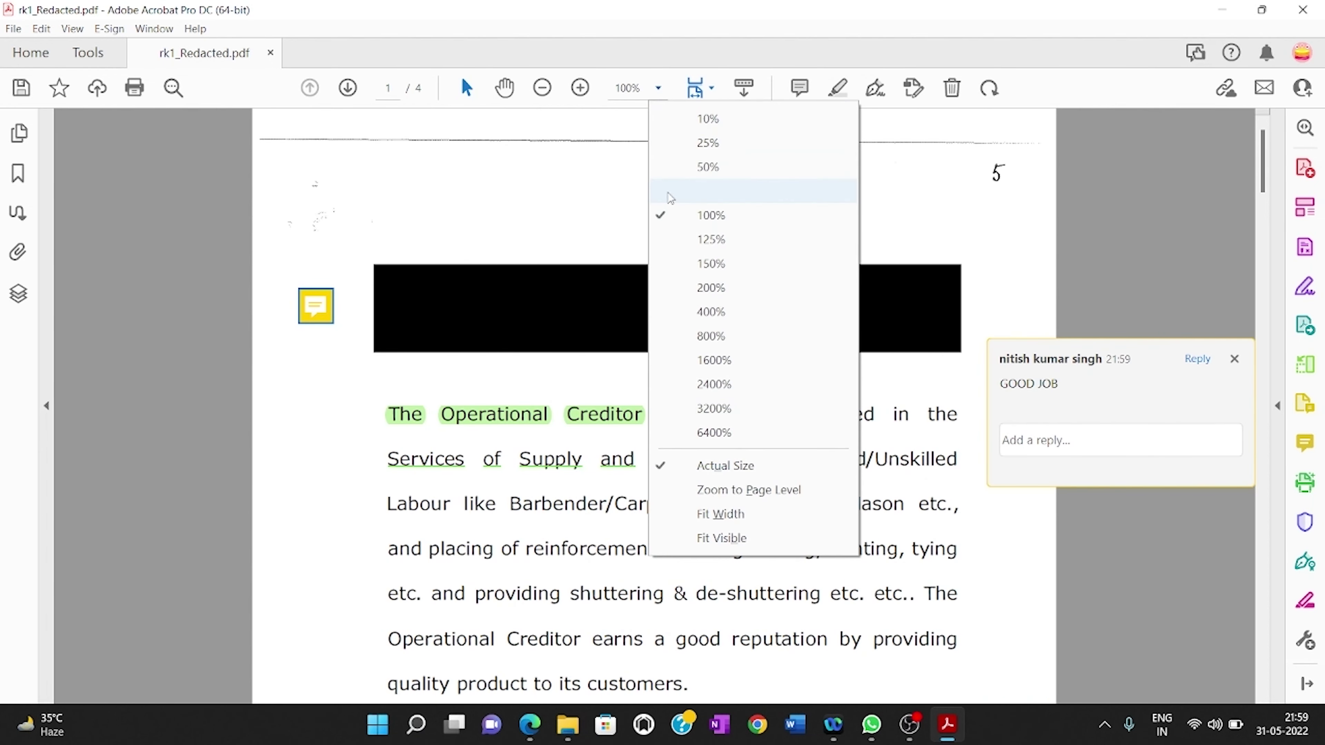
pyautogui.click(687, 239)
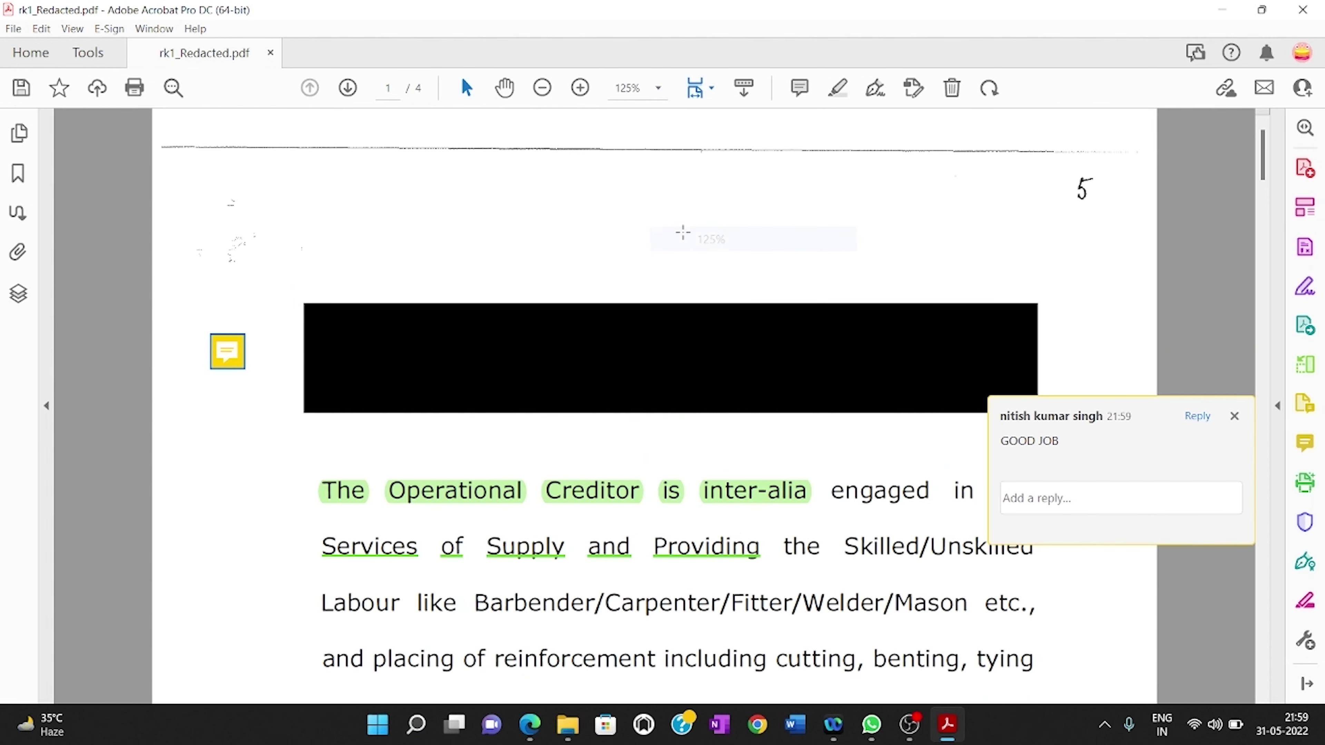
pyautogui.click(580, 89)
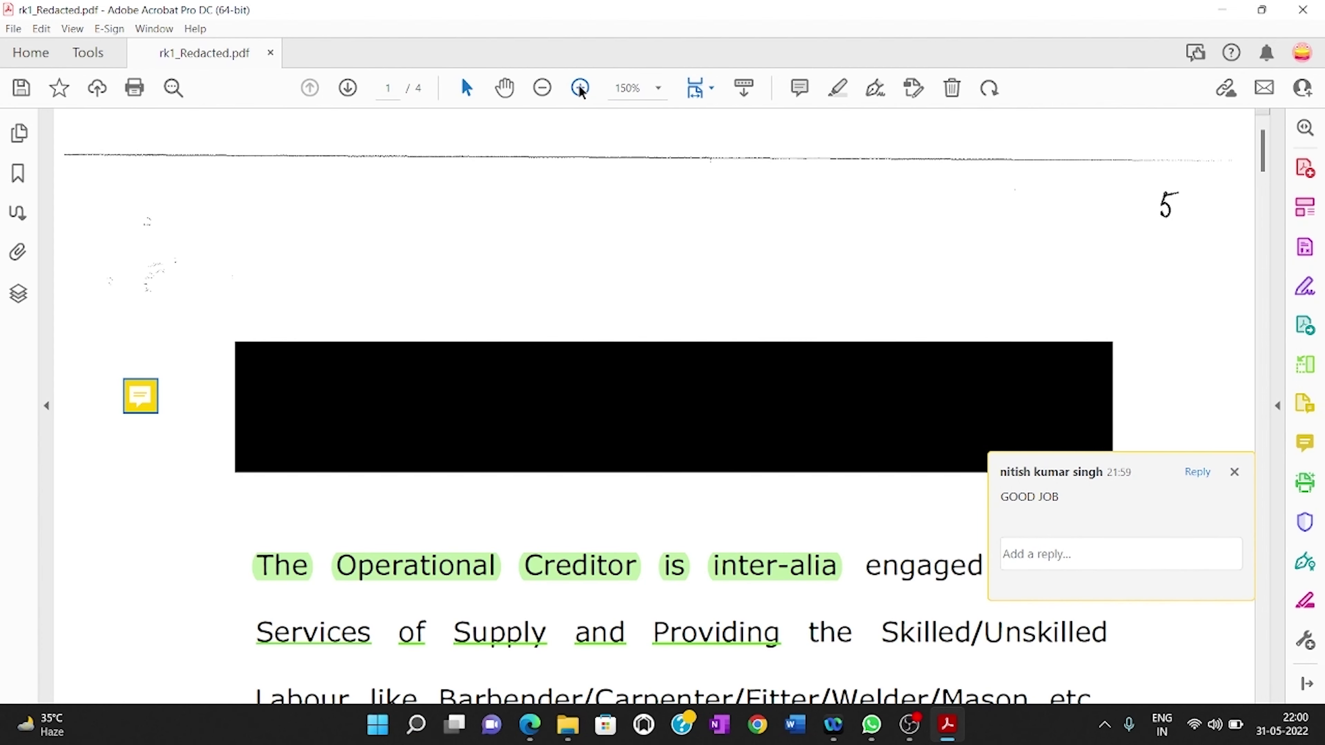
pyautogui.click(545, 89)
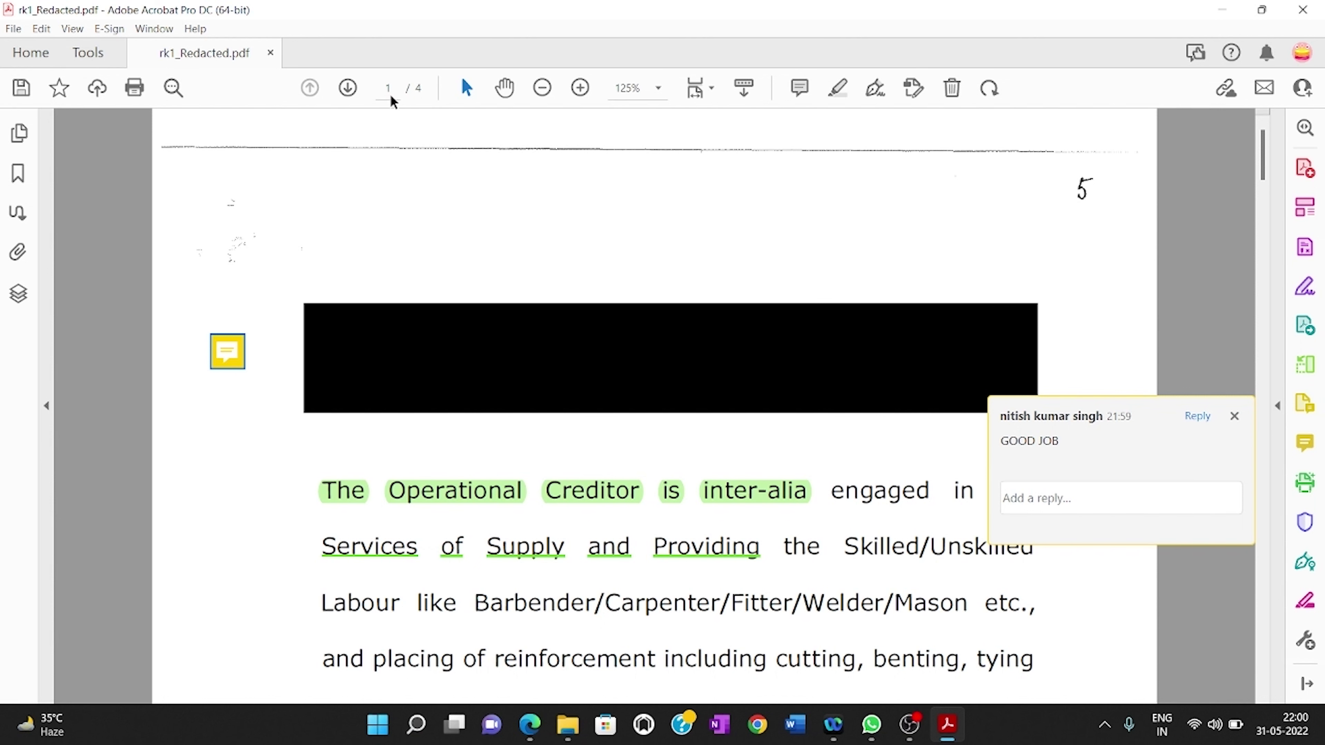
# - Page forward through the document to page 3 and go back to page 1
pyautogui.click(348, 88)
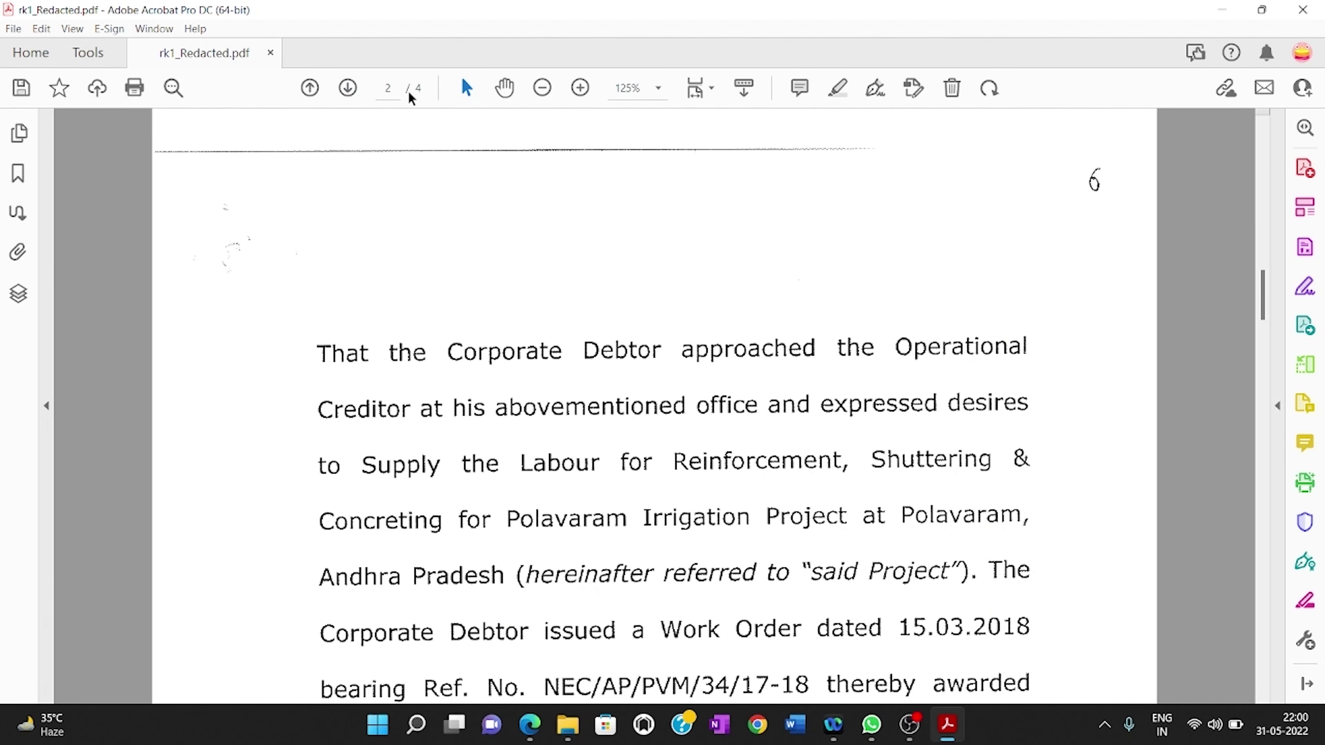
pyautogui.click(348, 89)
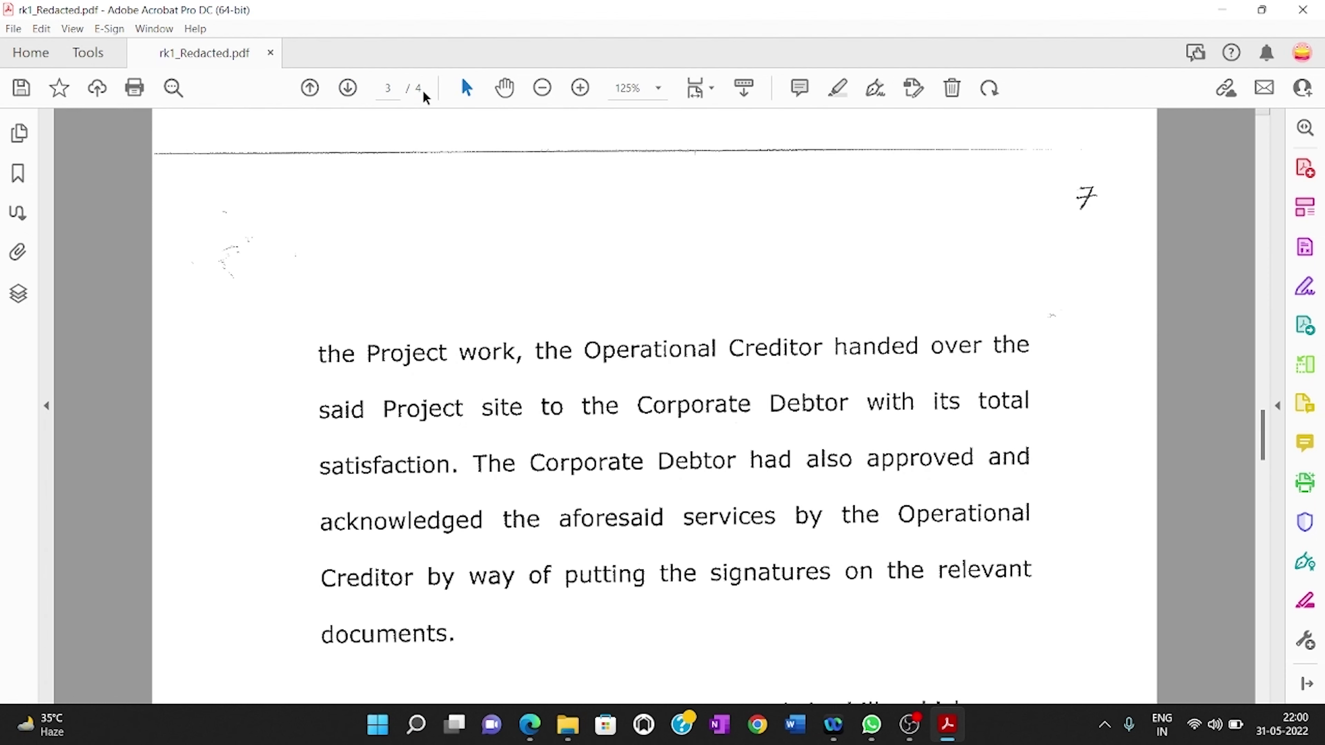
pyautogui.click(308, 89)
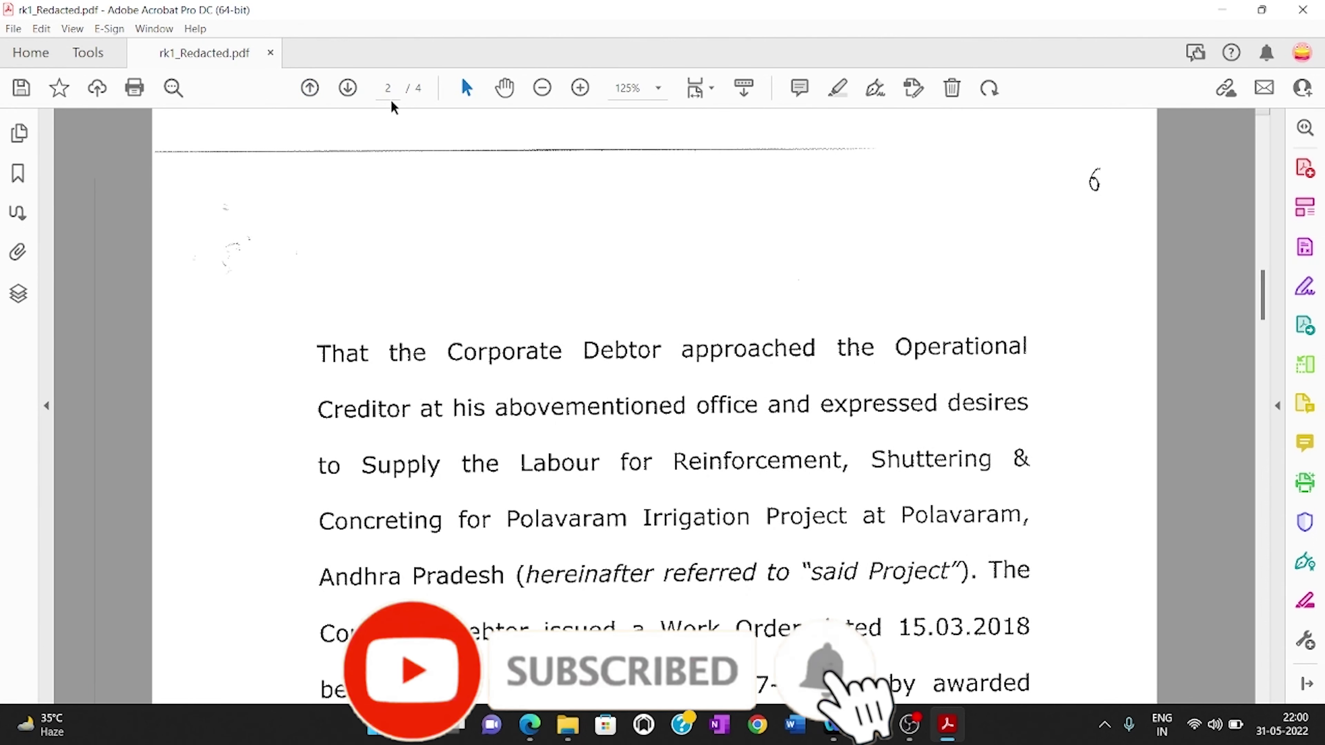
pyautogui.click(309, 89)
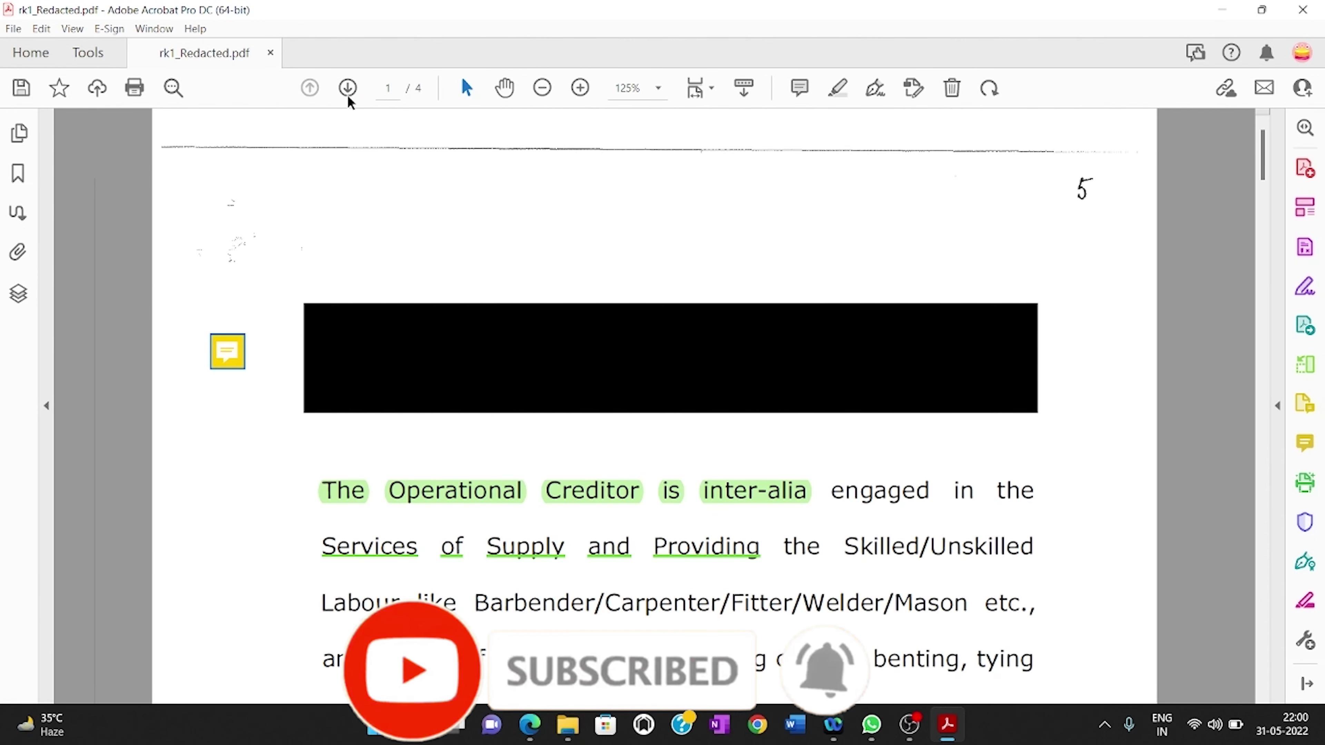
# - Search the document for the word "LABOUR" using the suggested exact match
pyautogui.click(172, 87)
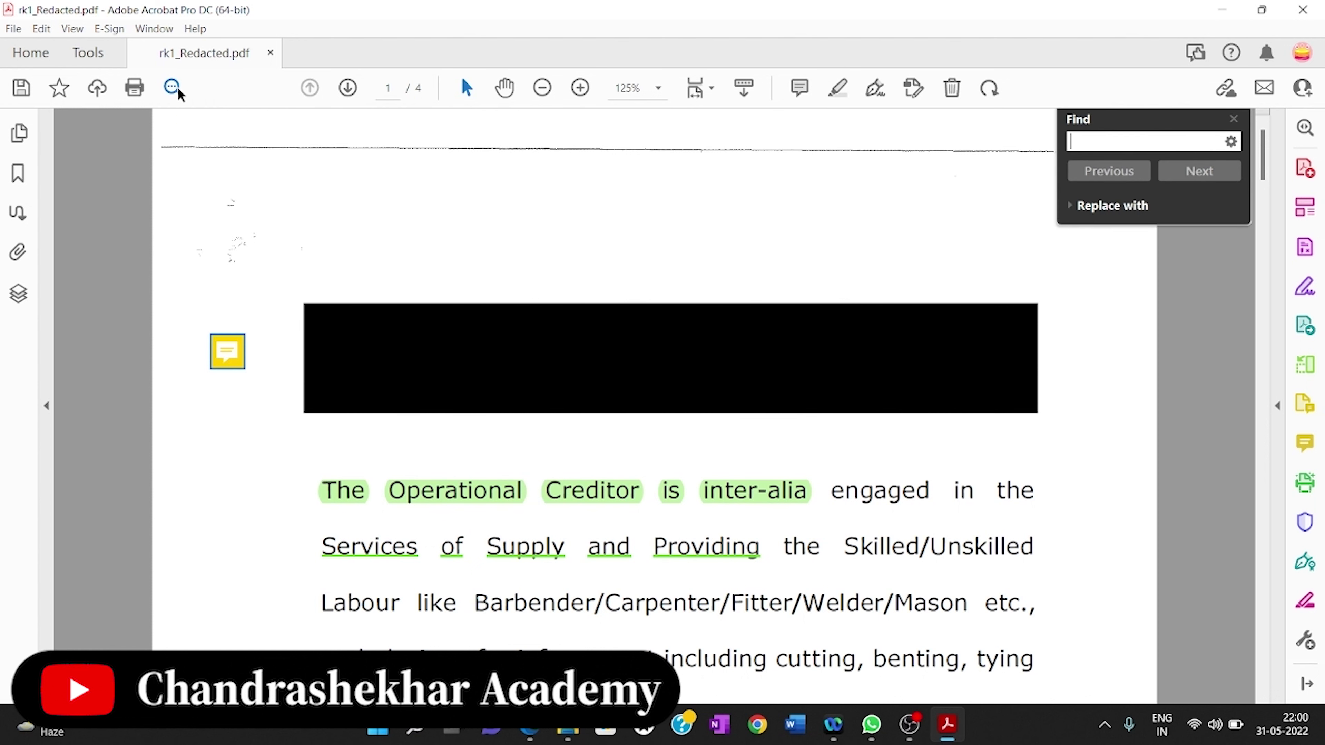
pyautogui.write('LAB')
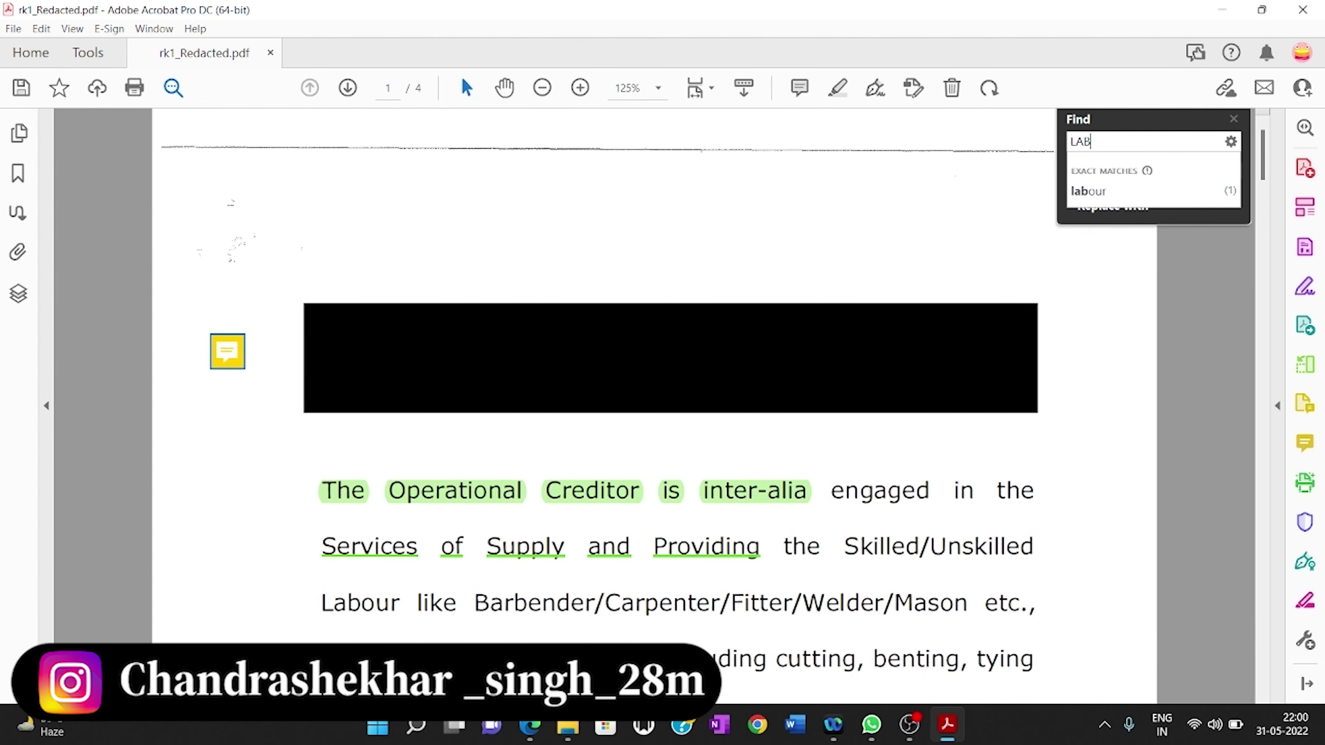
pyautogui.write('OUR')
pyautogui.click(1115, 189)
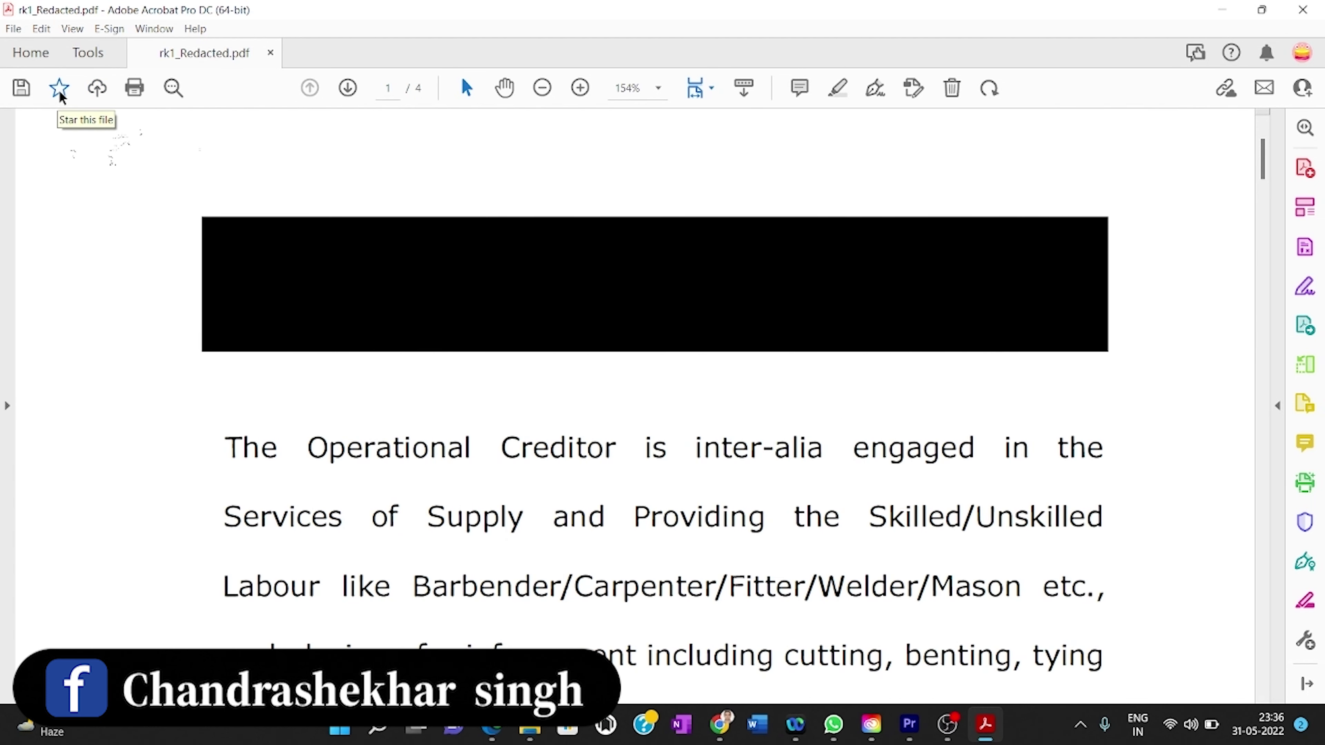
# - Start starring the redacted file and cancel at the choice of devices for accessing starred files
pyautogui.click(59, 89)
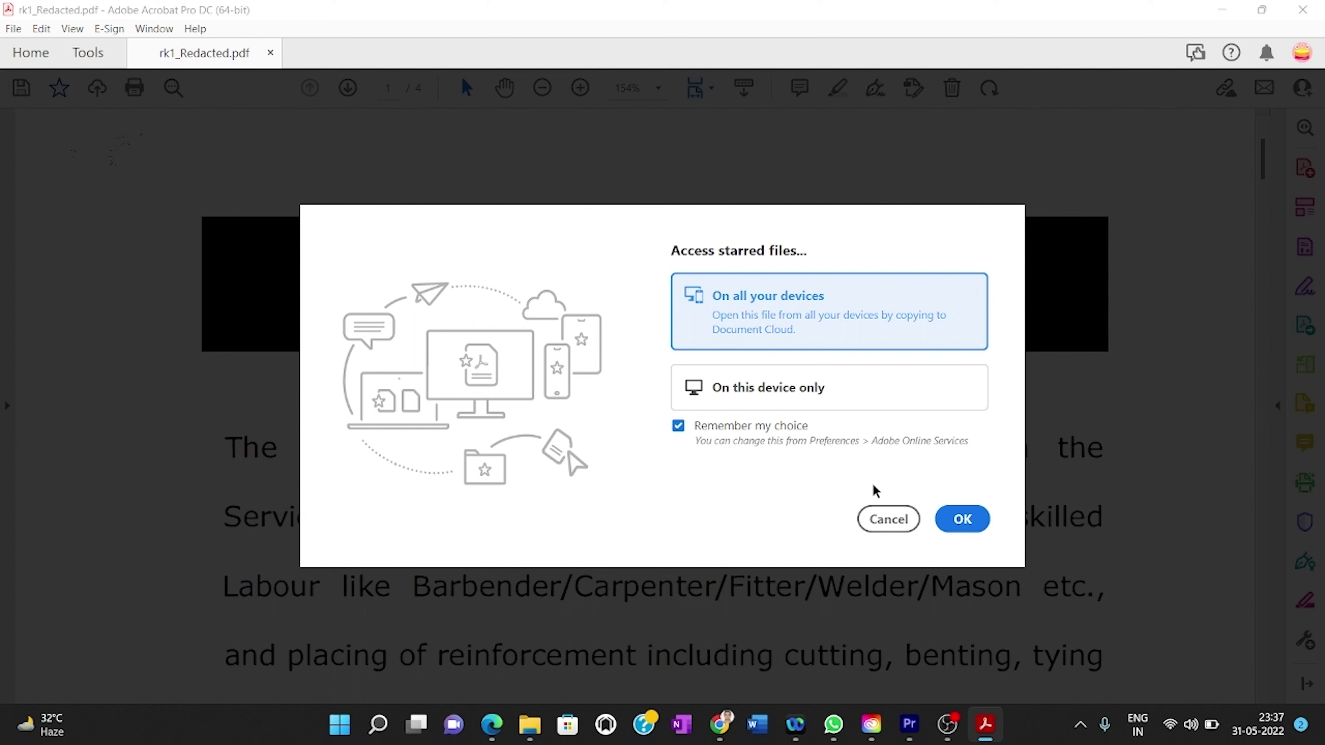
pyautogui.click(890, 520)
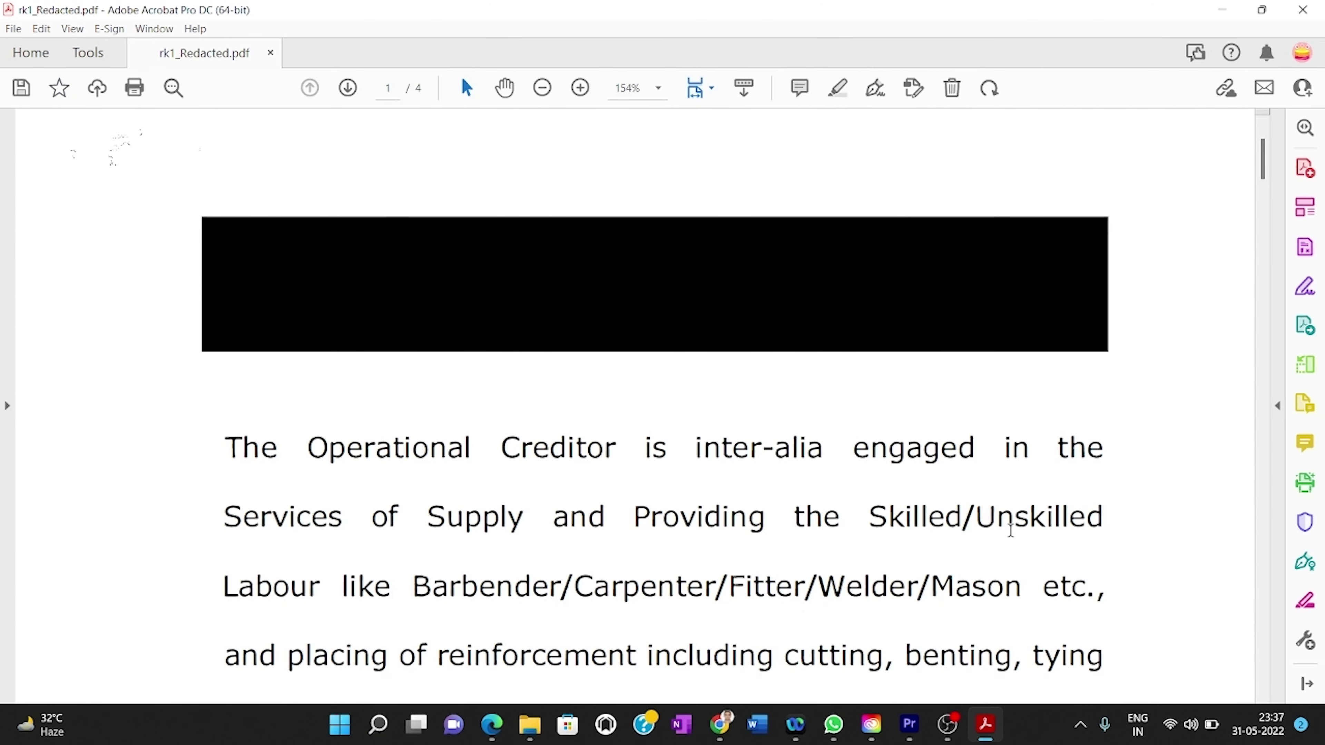